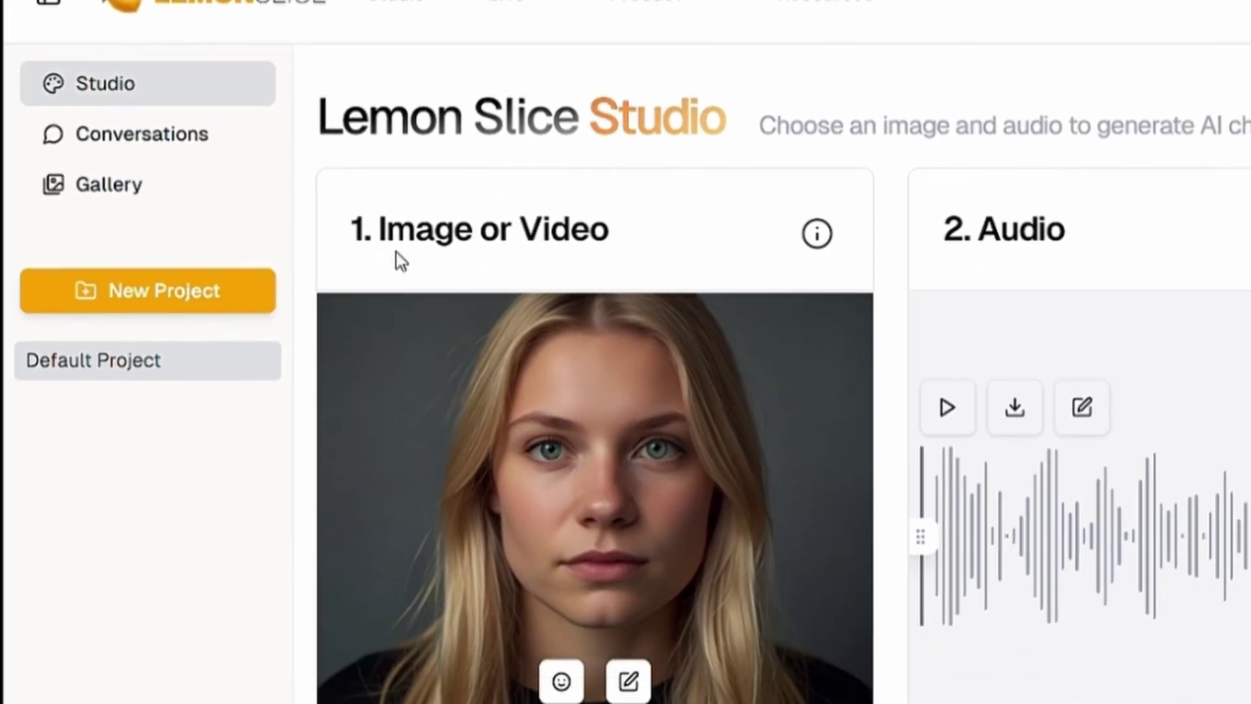
# Drag and select elements on the Studio page before switching pages
pyautogui.moveTo(351, 231); pyautogui.dragTo(609, 231)
pyautogui.moveTo(942, 232); pyautogui.dragTo(1098, 240)
pyautogui.click(1035, 151)
pyautogui.tripleClick(1034, 151)
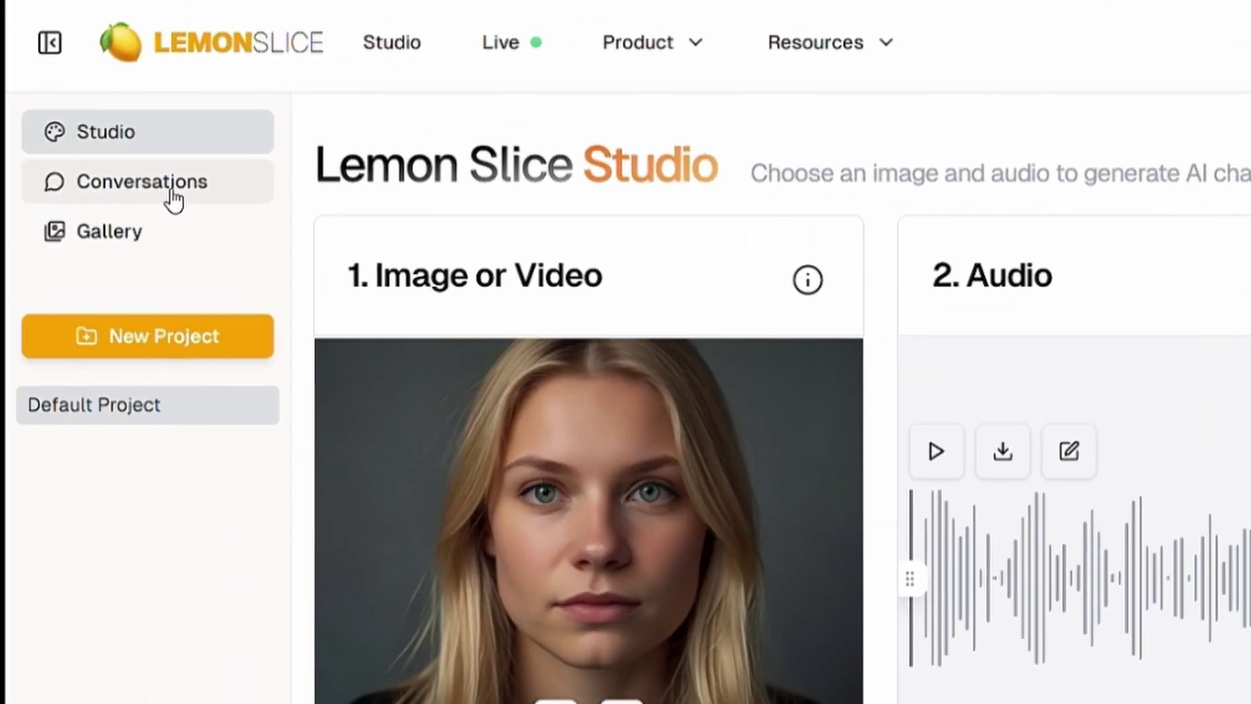
# In Conversations, shrink and reposition Character 1's and Character 2's face boxes, then open Studio's image picker
pyautogui.click(168, 196)
pyautogui.moveTo(552, 322); pyautogui.dragTo(587, 322)
pyautogui.moveTo(822, 316); pyautogui.dragTo(855, 316)
pyautogui.moveTo(552, 380); pyautogui.dragTo(603, 380)
pyautogui.moveTo(679, 555); pyautogui.dragTo(662, 450)
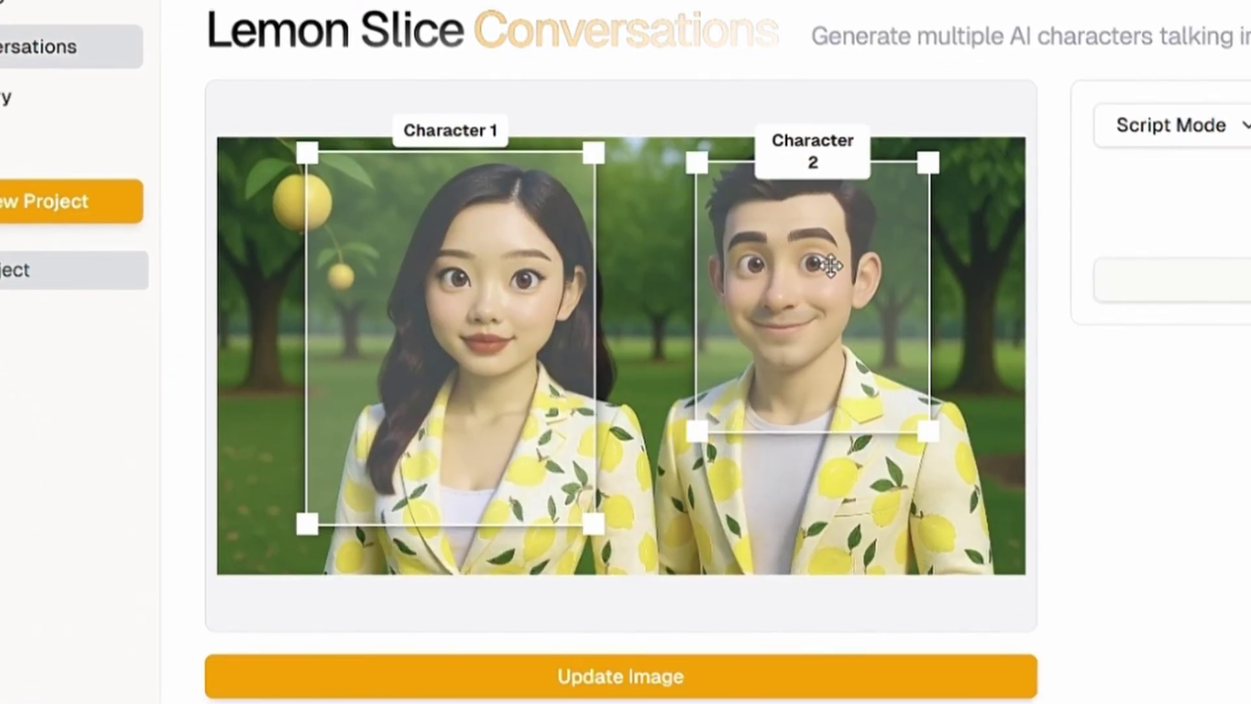
pyautogui.moveTo(730, 266); pyautogui.dragTo(723, 282)
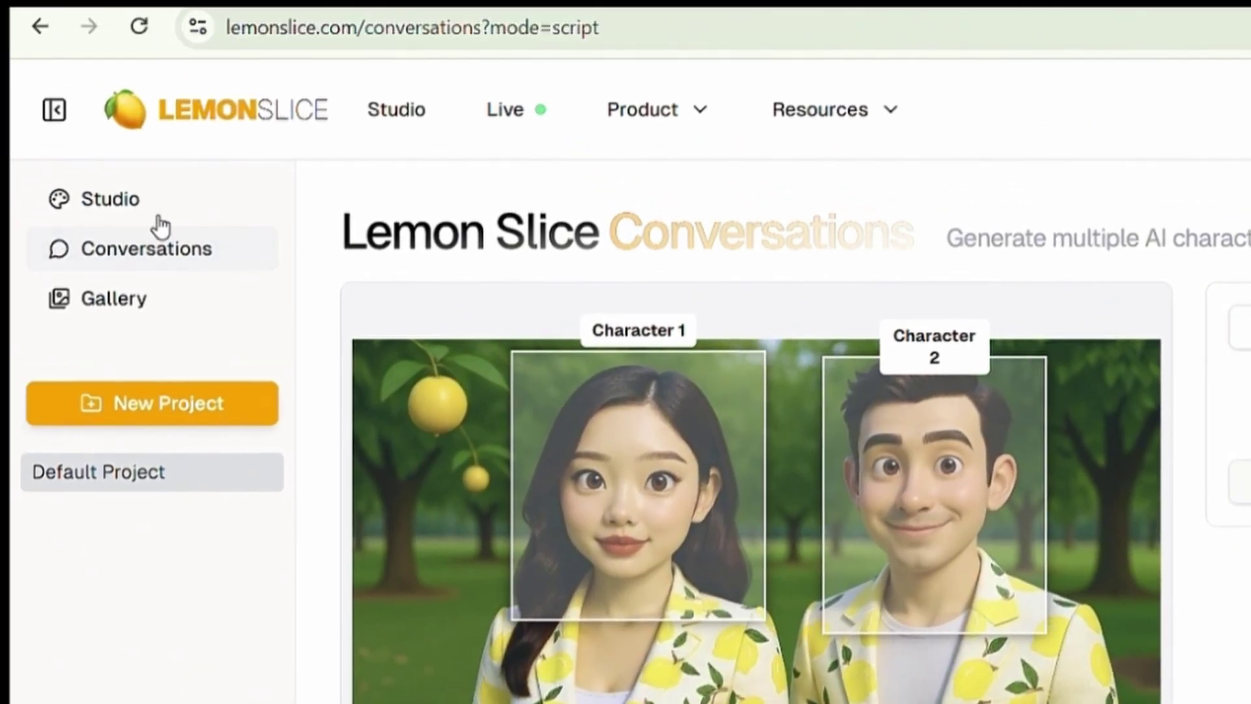
pyautogui.click(73, 125)
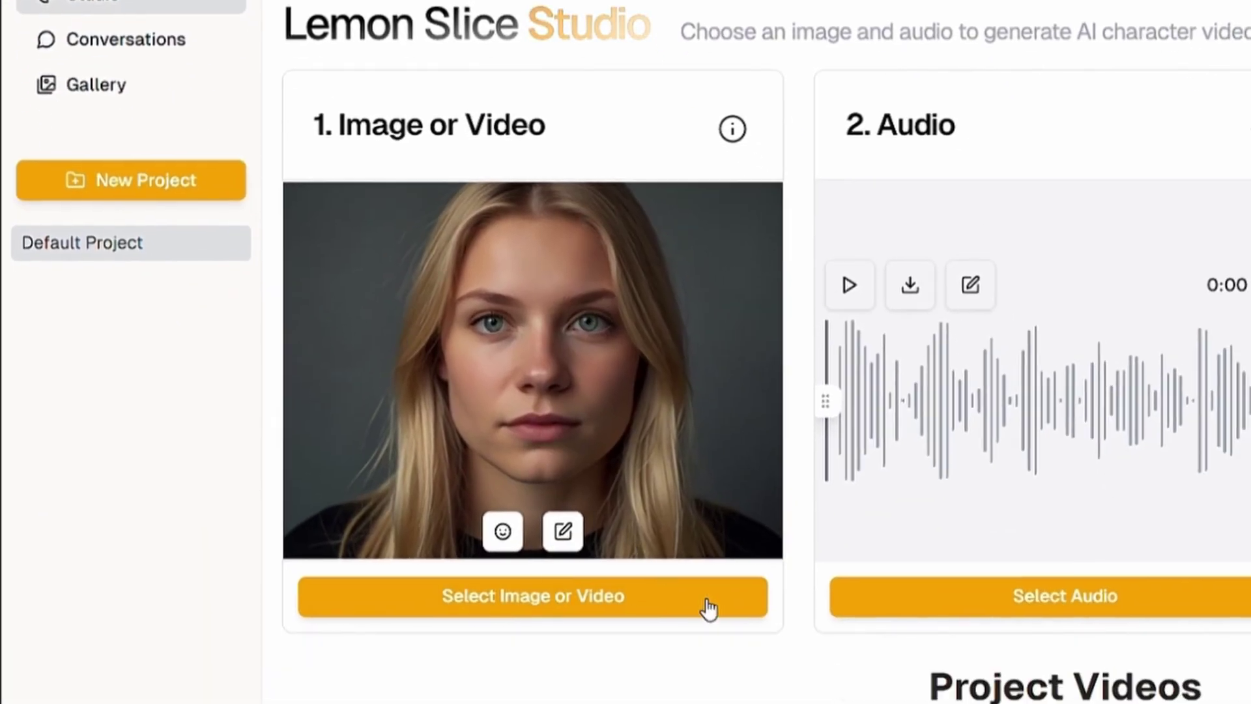
pyautogui.click(714, 613)
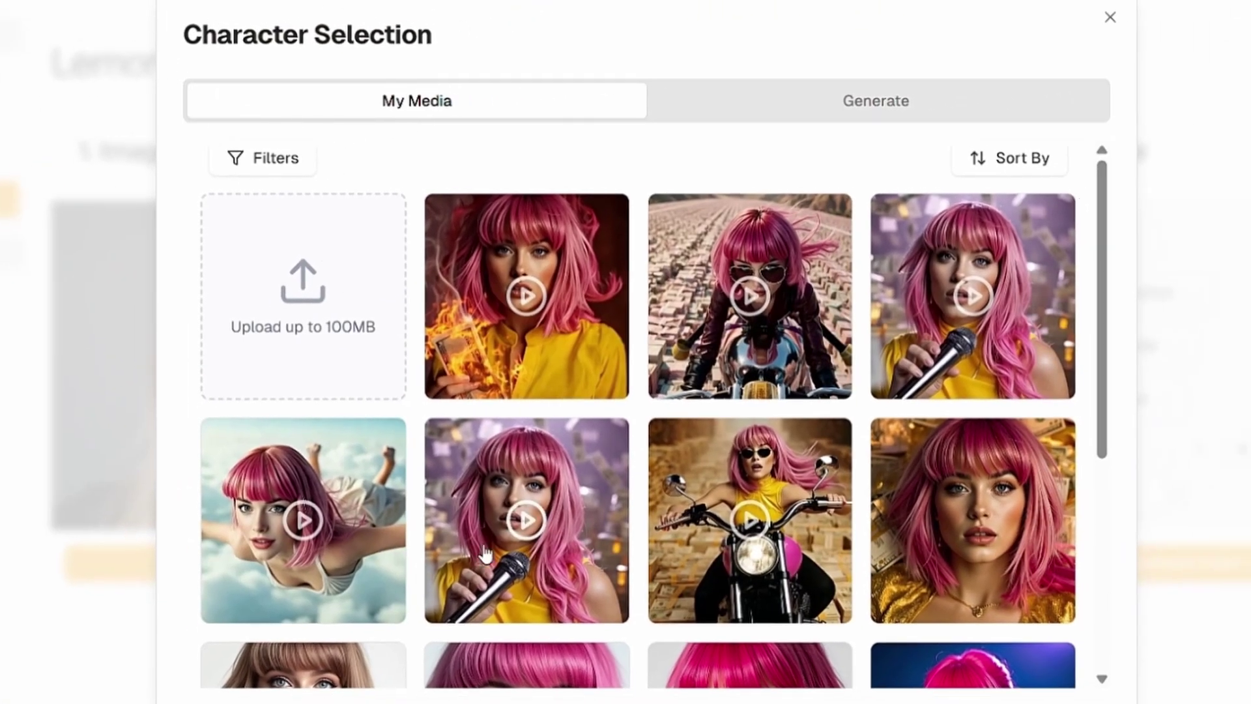
# In Generate, write a prompt for a photorealistic, stylish mid-20s female pop singer
pyautogui.scroll(-5, 1097, 220)
pyautogui.scroll(5, 1097, 220)
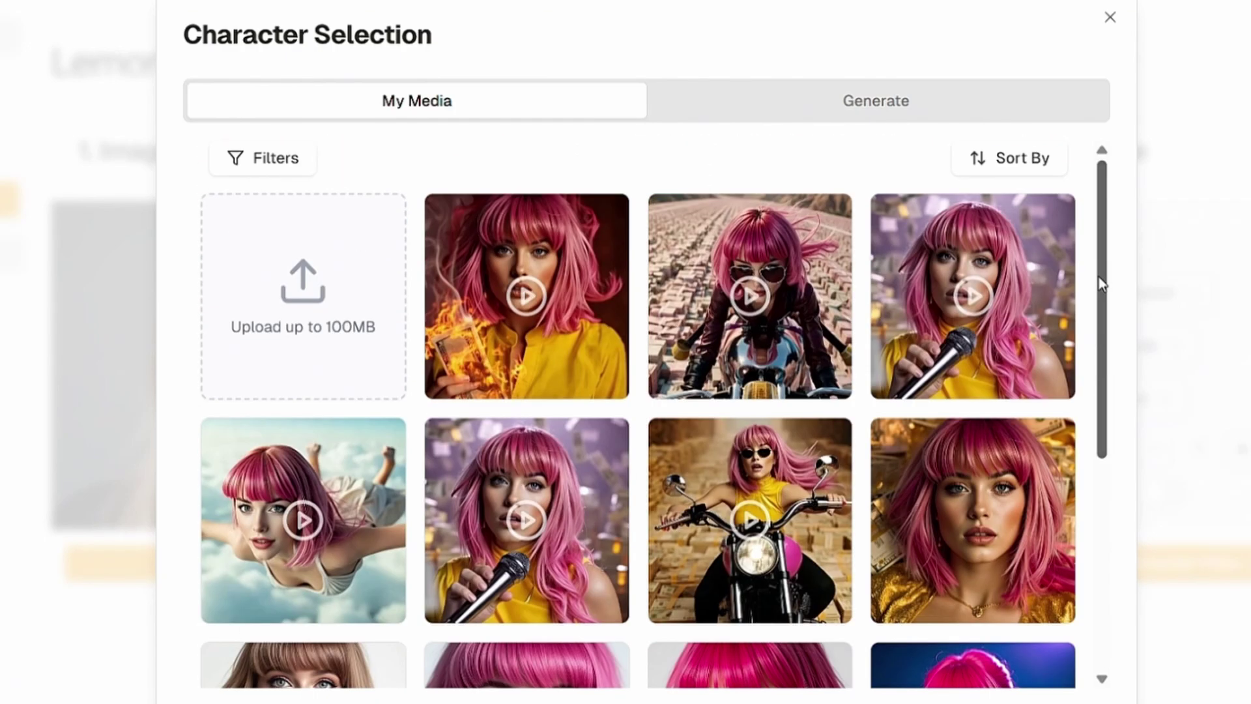
pyautogui.click(761, 97)
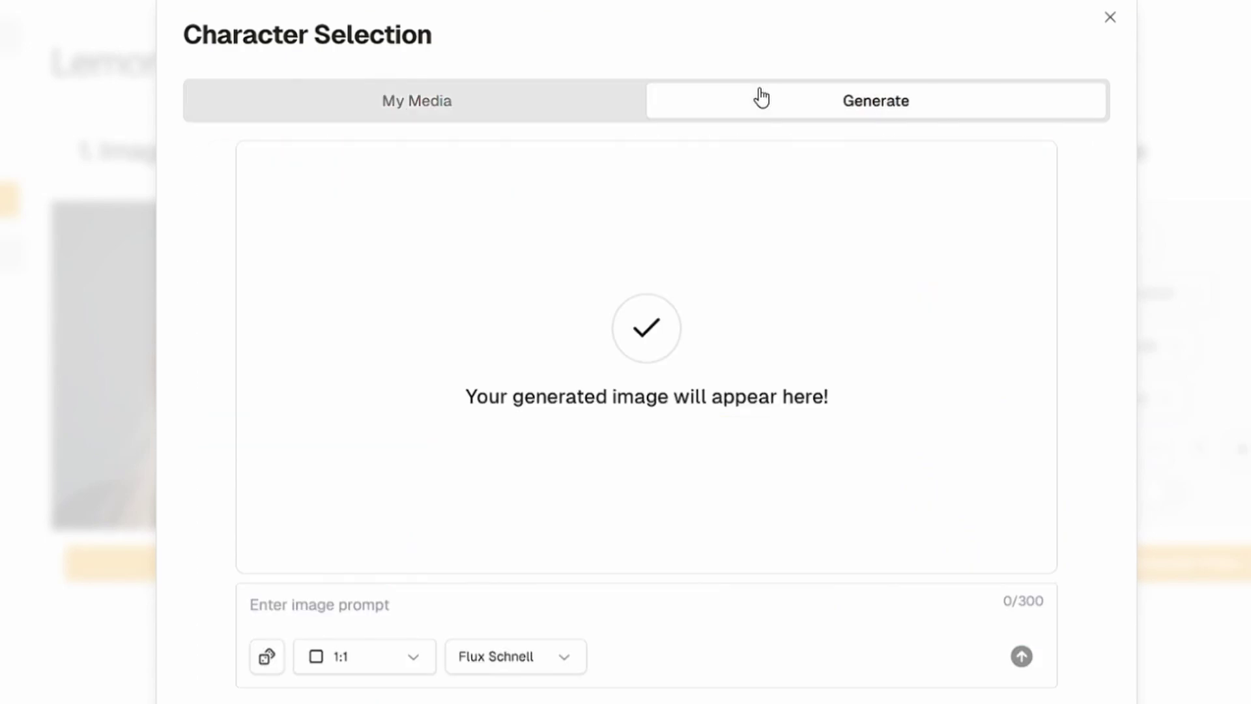
pyautogui.click(462, 609)
pyautogui.write('A Photorealistic image of a vib')
pyautogui.write("rant, stylish female pop singer in her mid-20's with a confident and charismatic vibe")
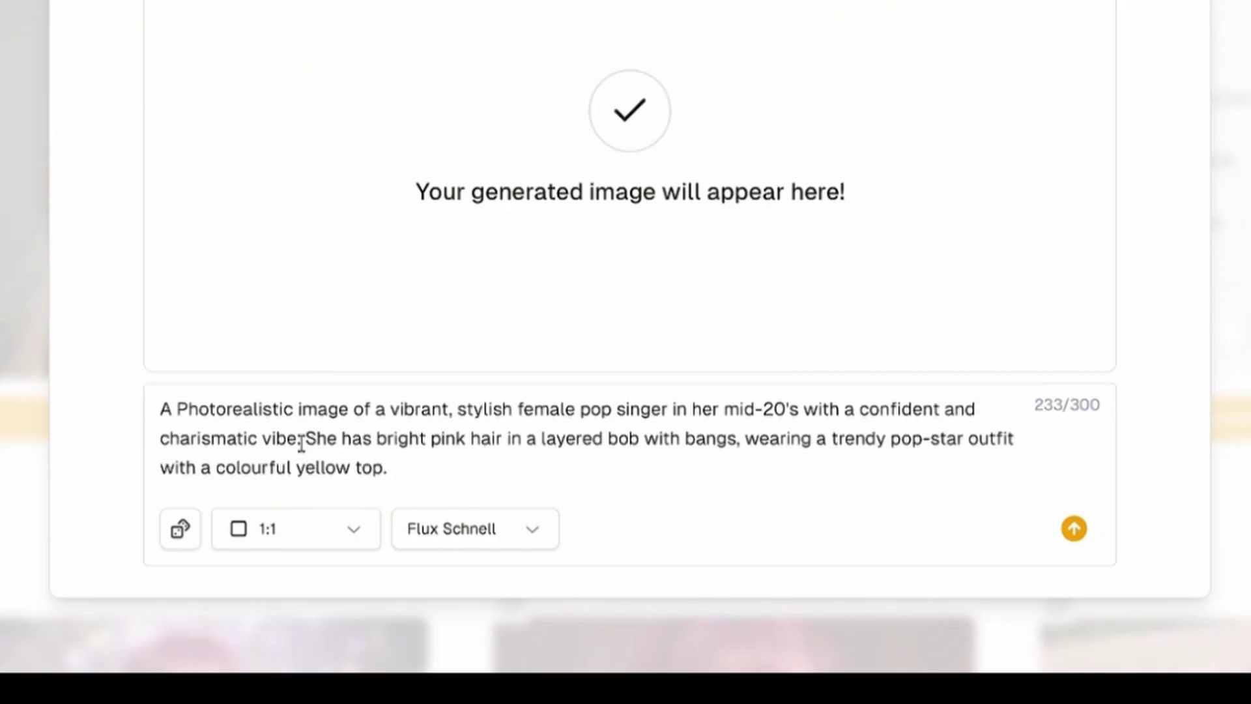
# Generate the portrait at 16:9 with Flux Schnell and use it as the character
pyautogui.click(355, 529)
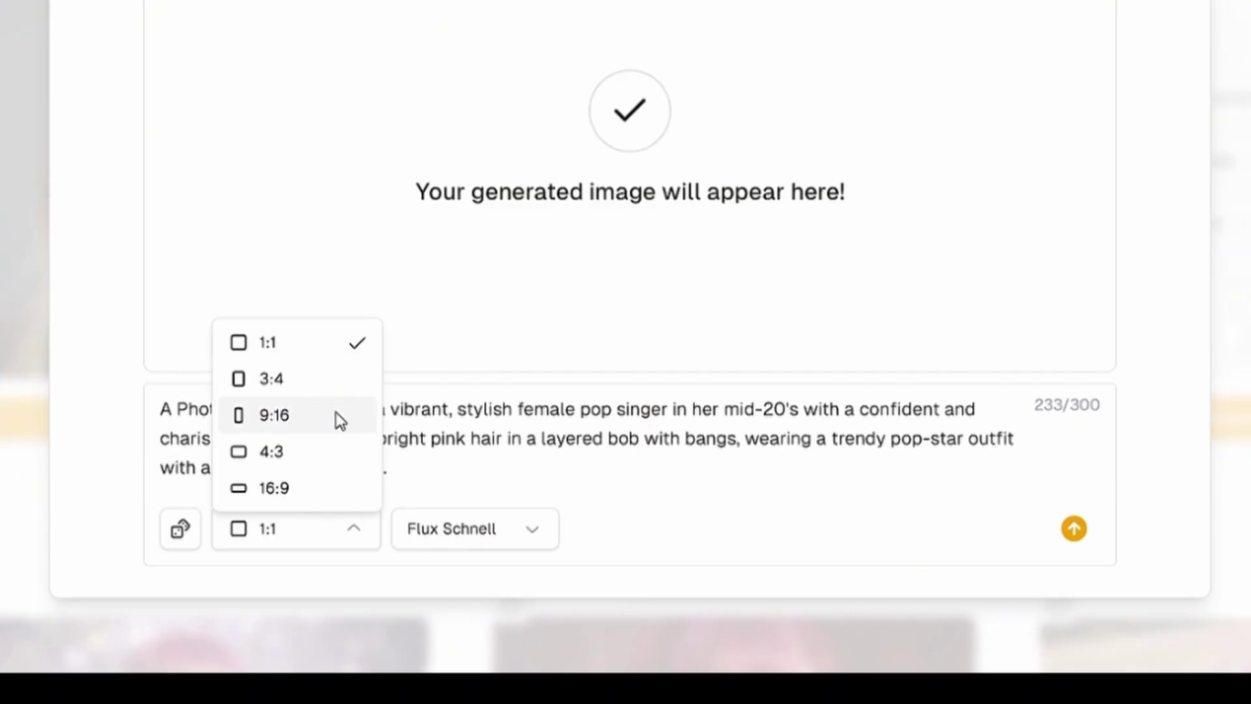
pyautogui.click(333, 490)
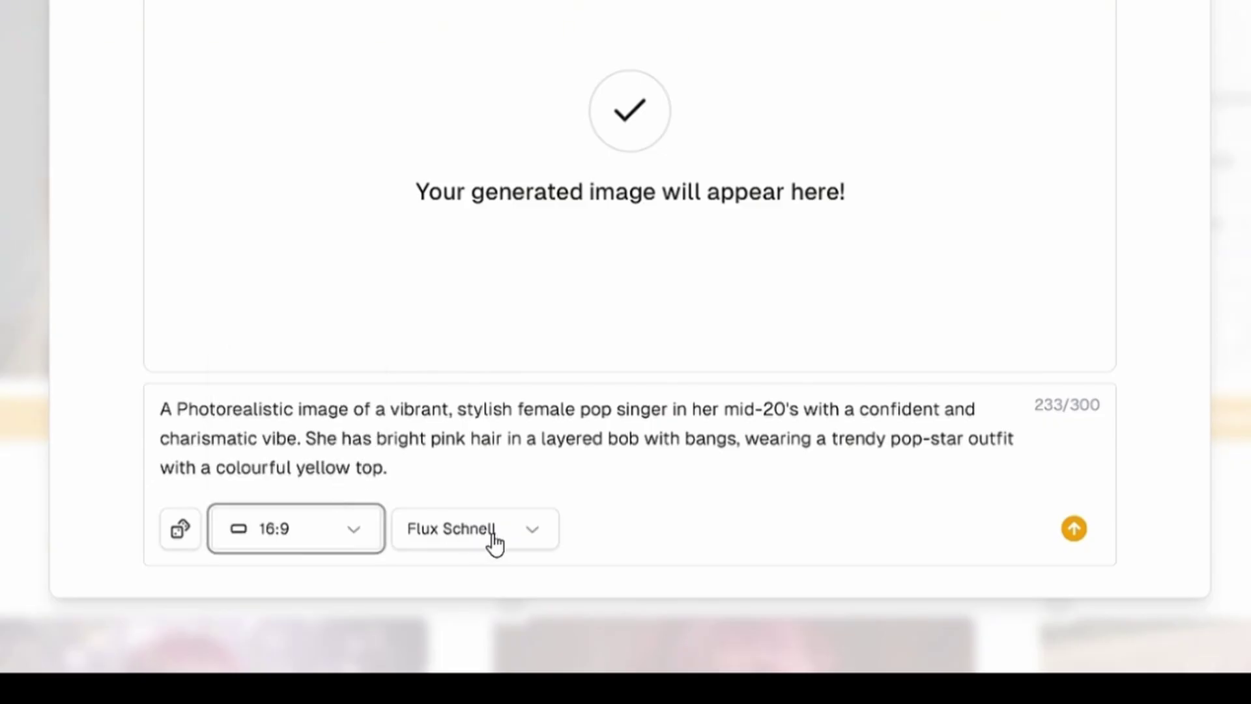
pyautogui.click(529, 547)
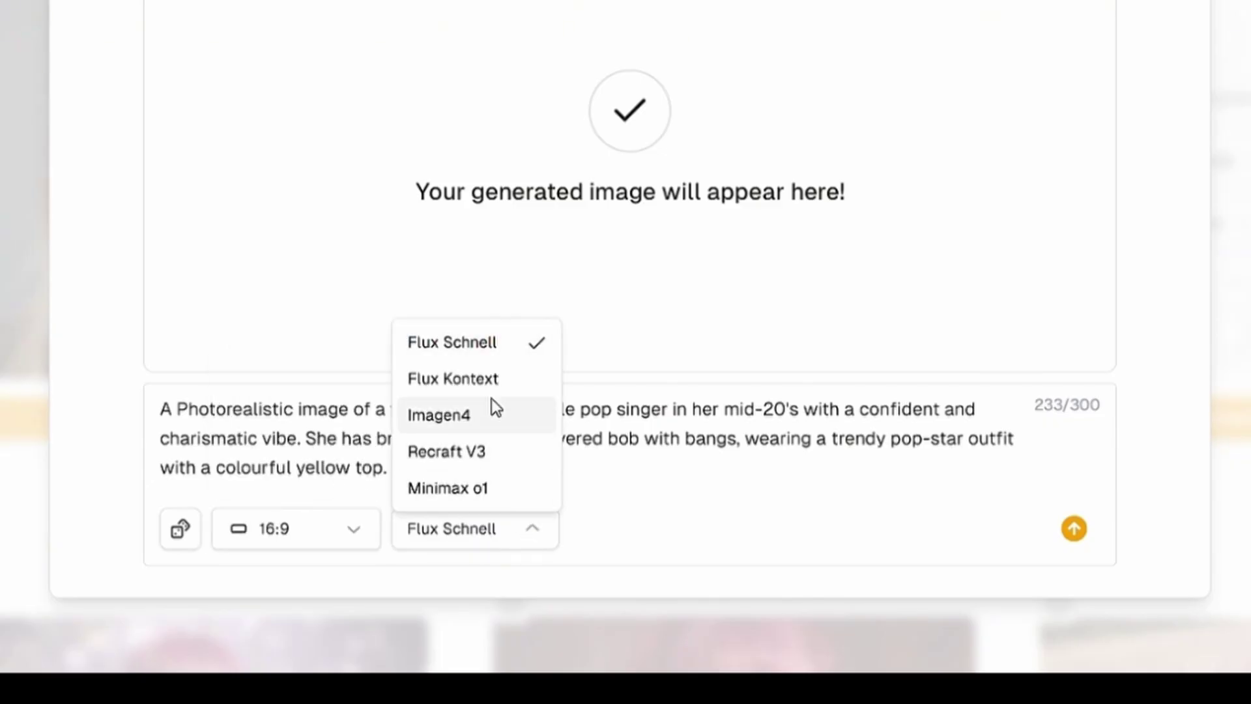
pyautogui.click(486, 345)
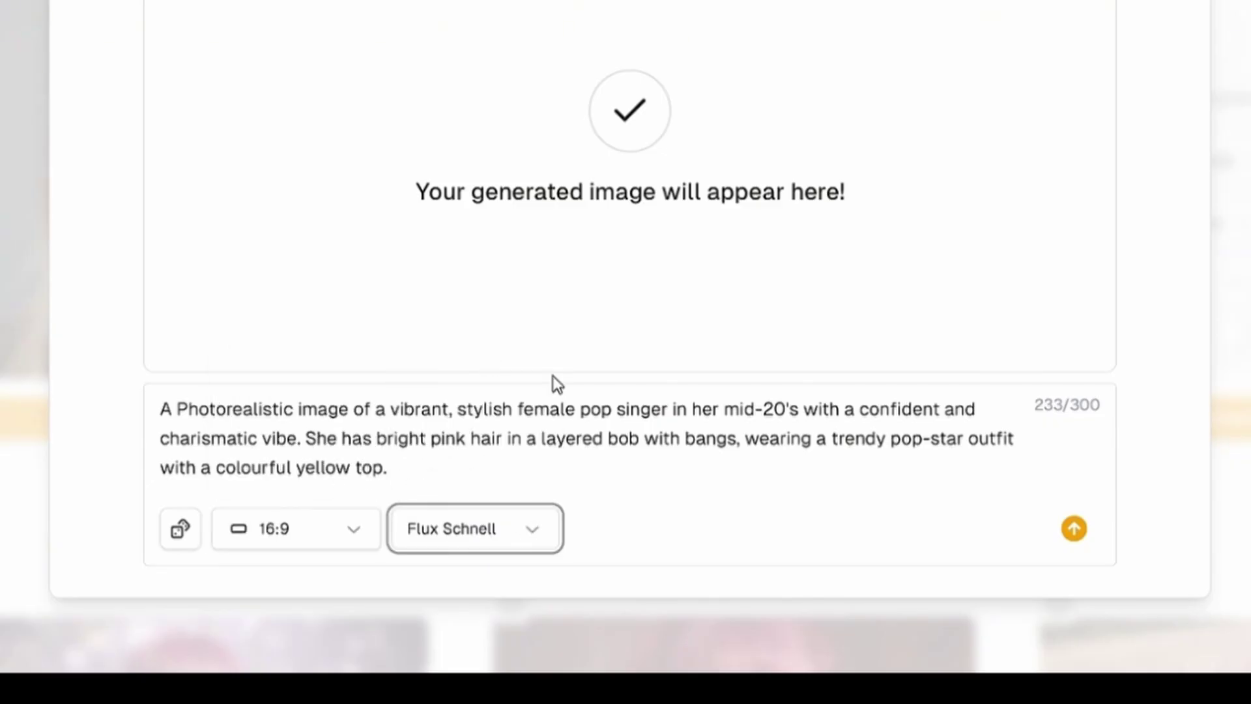
pyautogui.click(1074, 529)
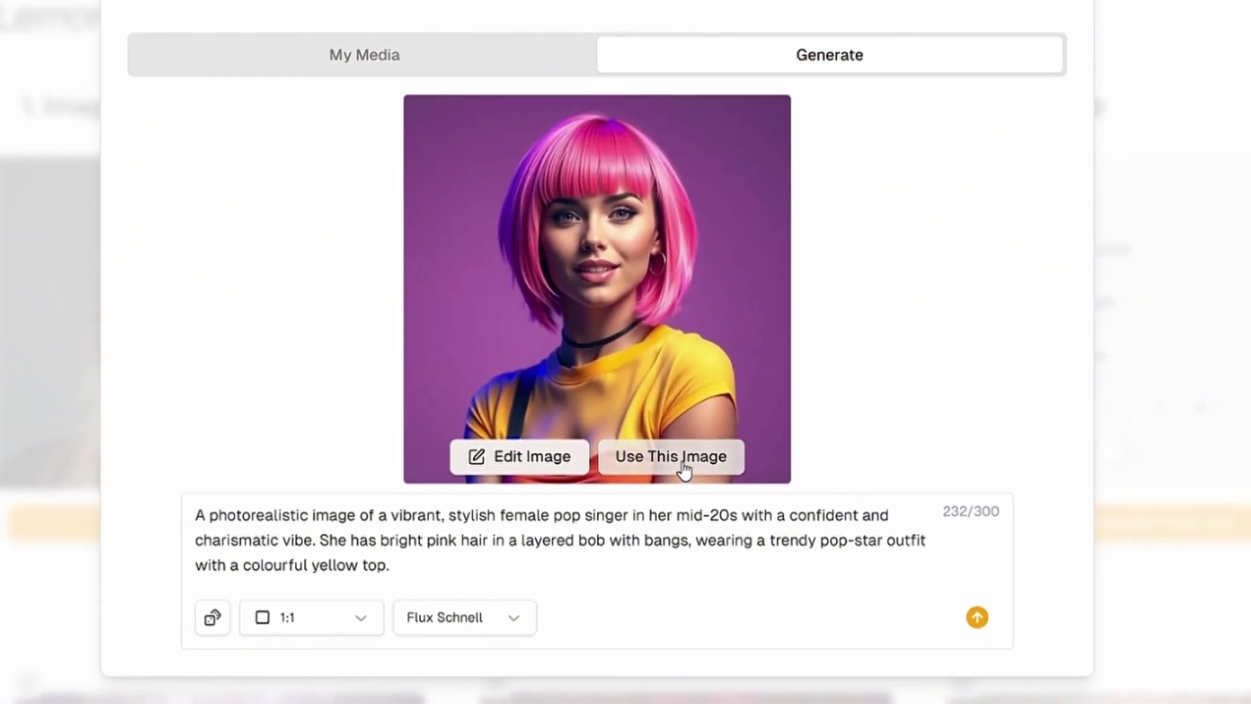
pyautogui.click(683, 464)
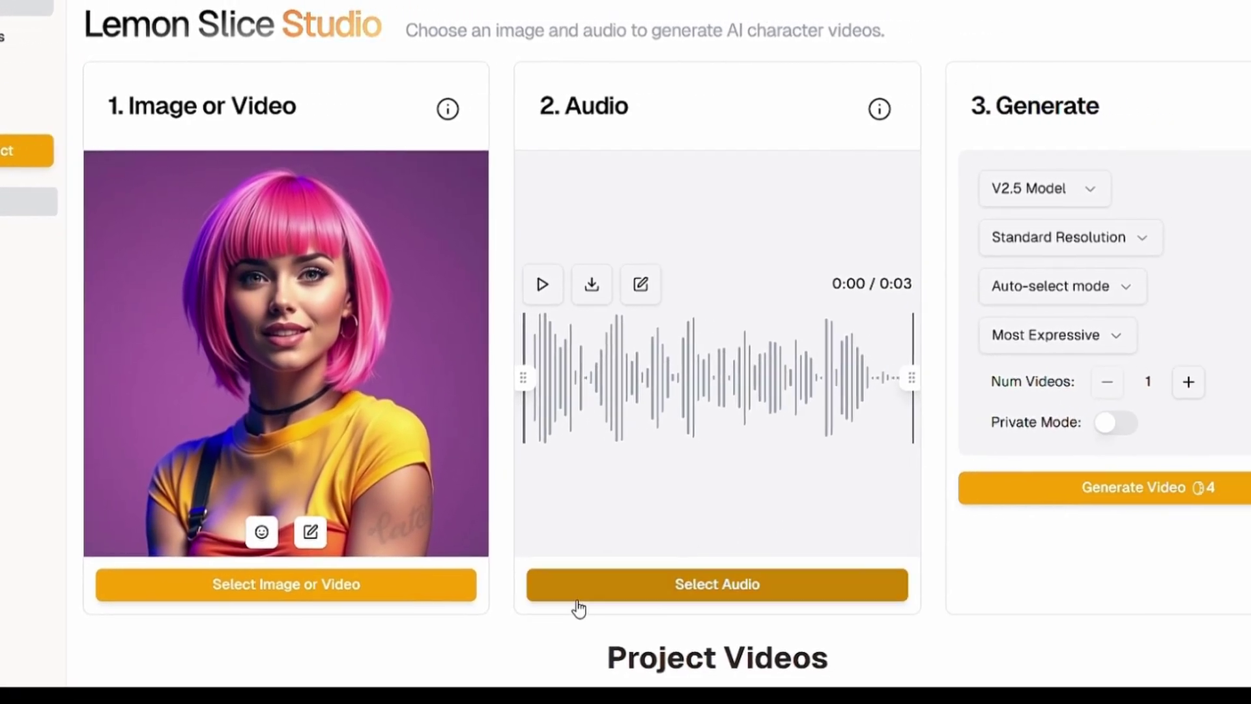
# Paste the money-and-luxury song prompt into the AI Music generator
pyautogui.click(582, 604)
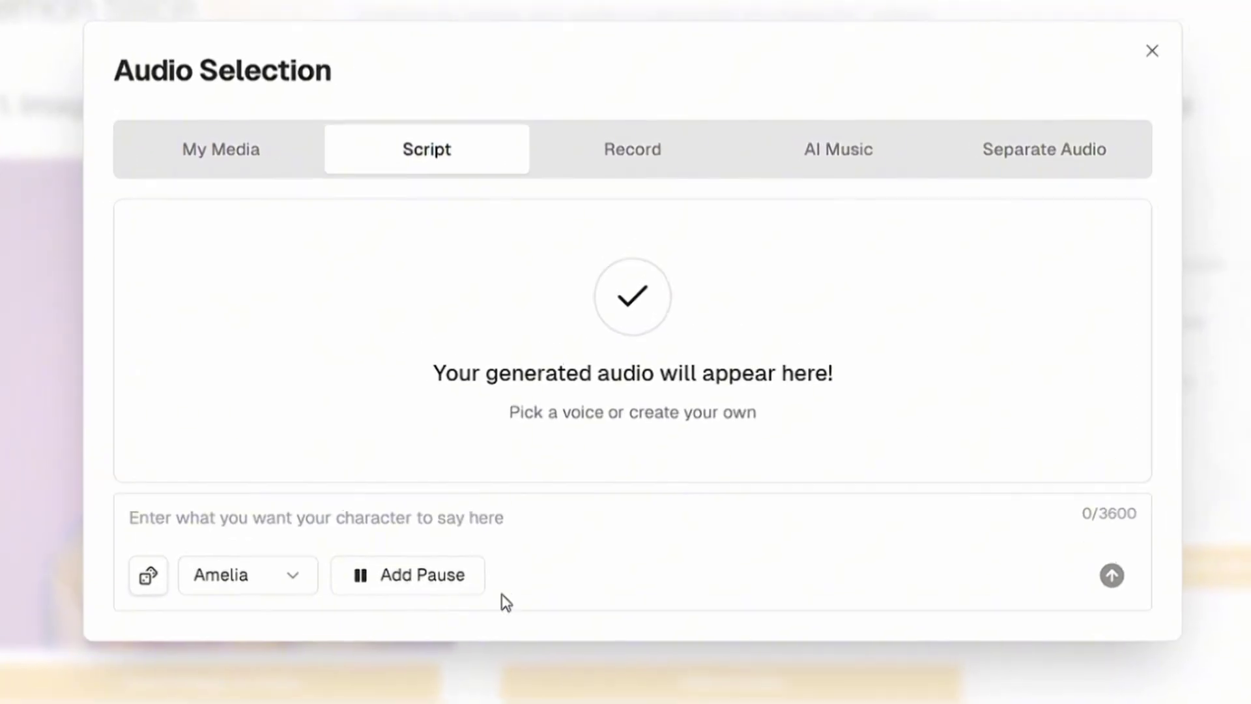
pyautogui.click(268, 154)
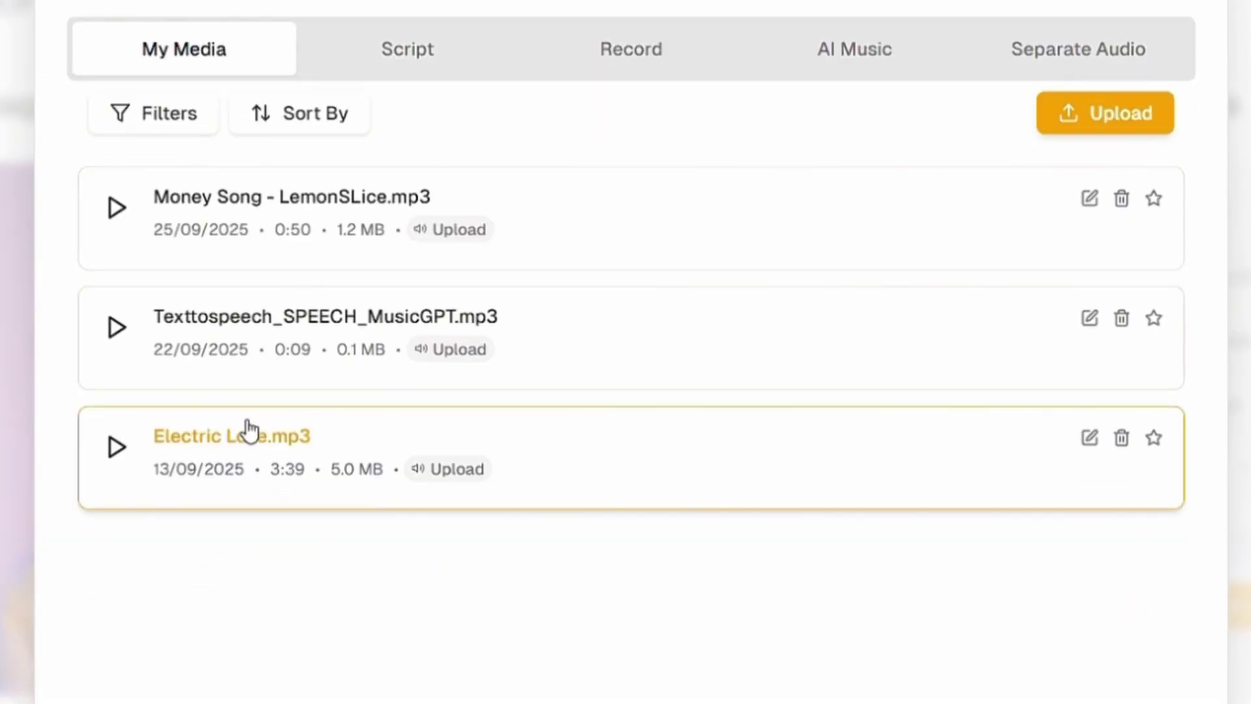
pyautogui.click(839, 59)
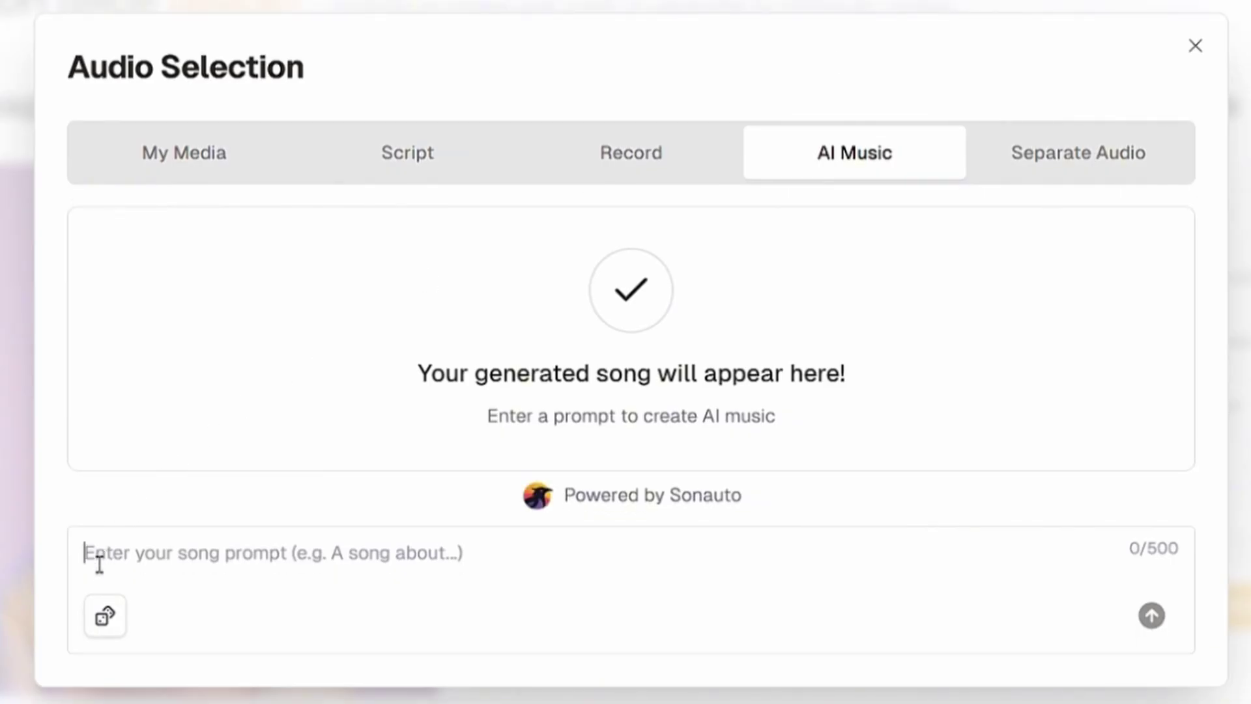
pyautogui.write('Create a song with female vocals about money and luxury—fast, glamorous, and perfect for viral TikTok/Instagram.')
pyautogui.moveTo(91, 566); pyautogui.dragTo(1067, 583)
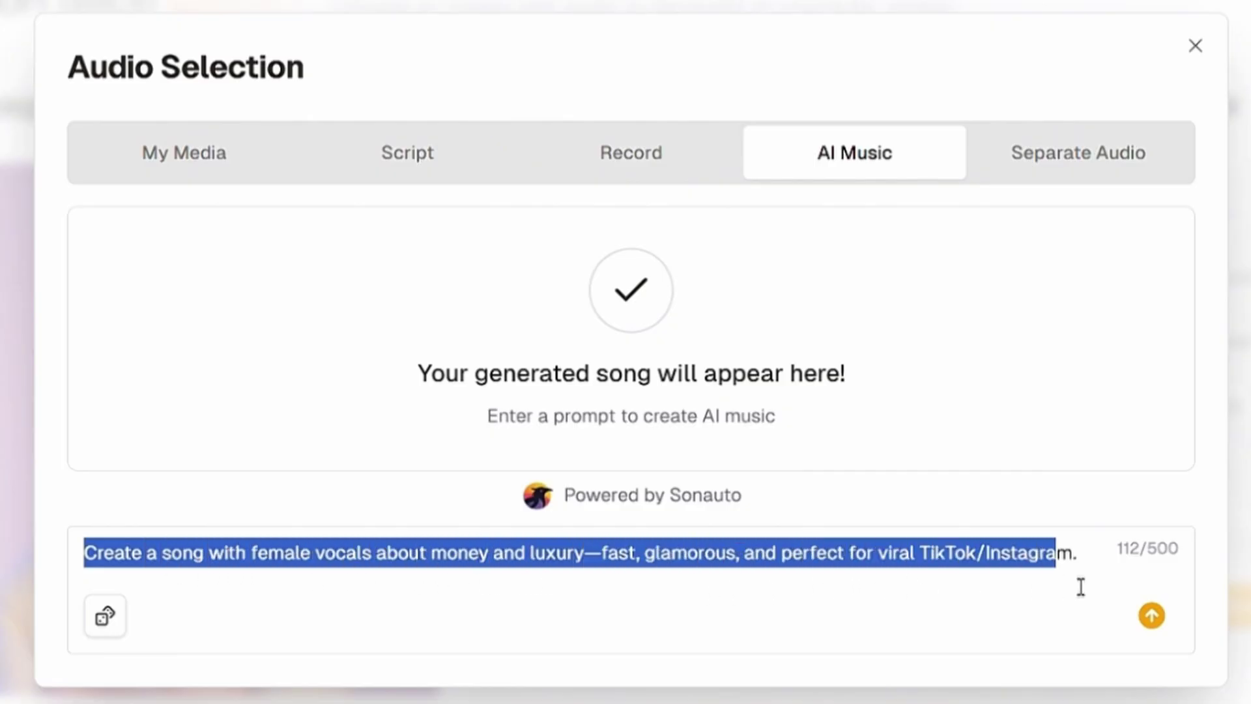
pyautogui.click(946, 561)
# Generate the 0:39 female-vocal song, preview it, and use it as the audio
pyautogui.click(1152, 617)
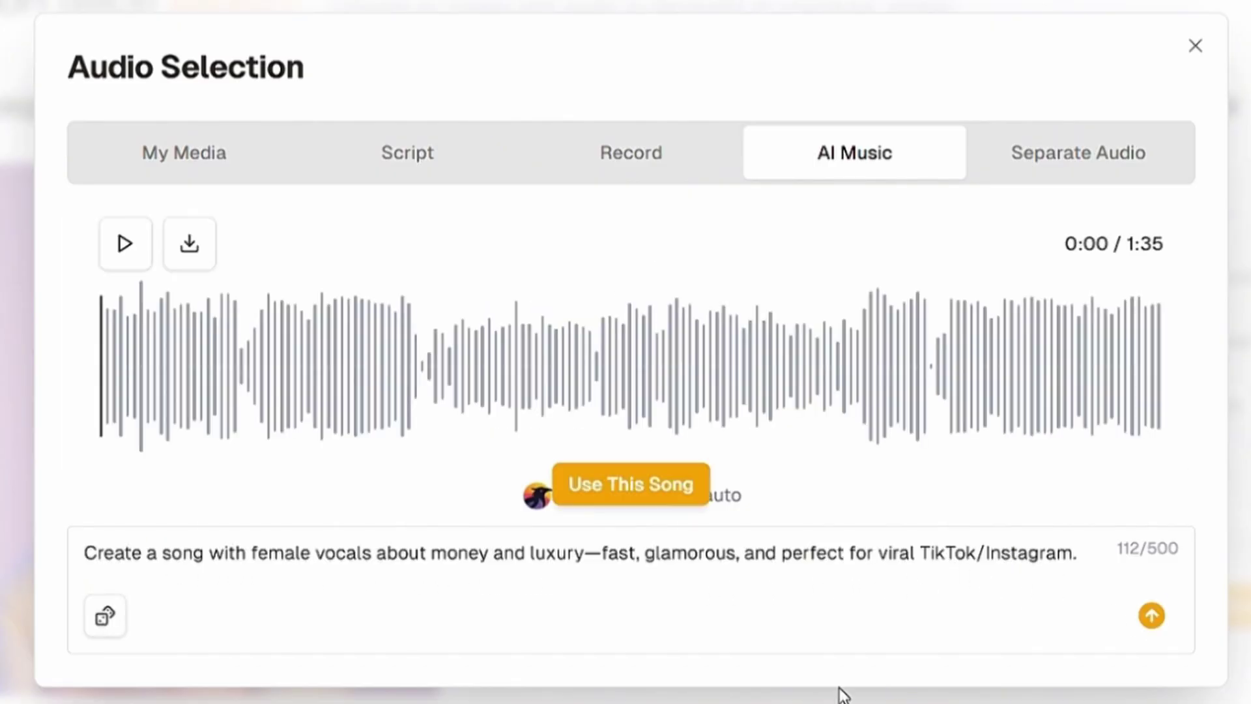
pyautogui.click(129, 264)
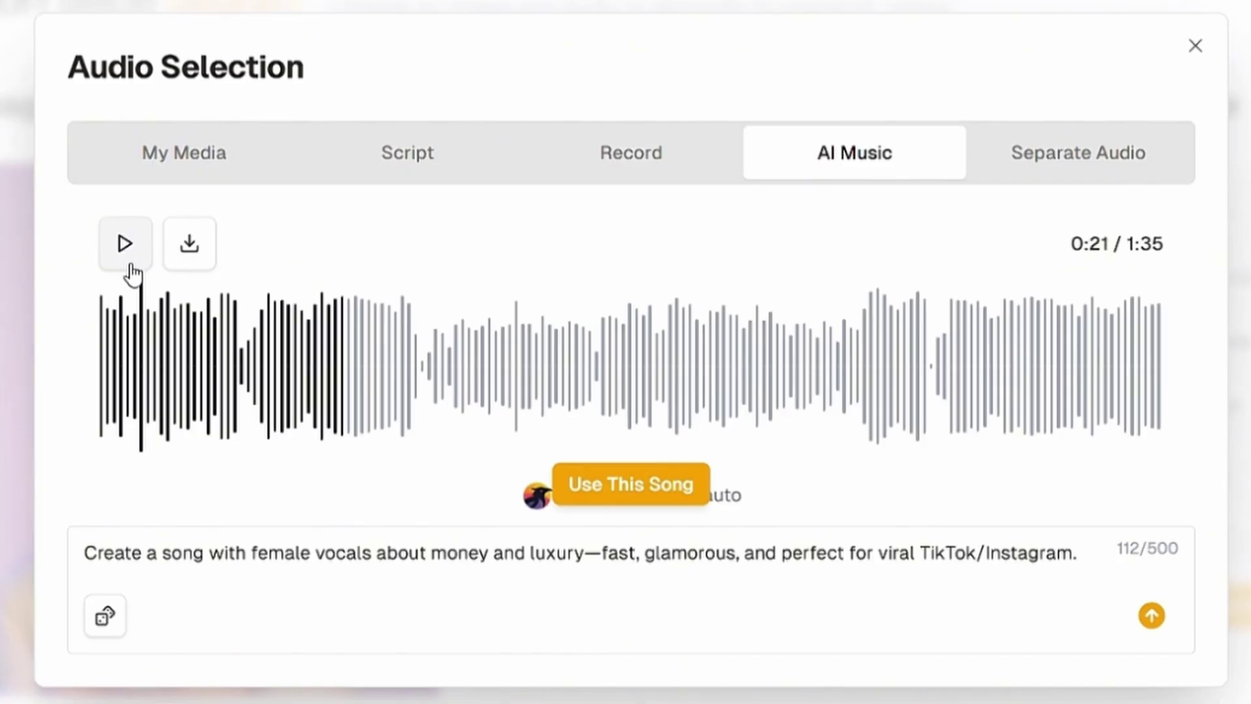
pyautogui.click(677, 495)
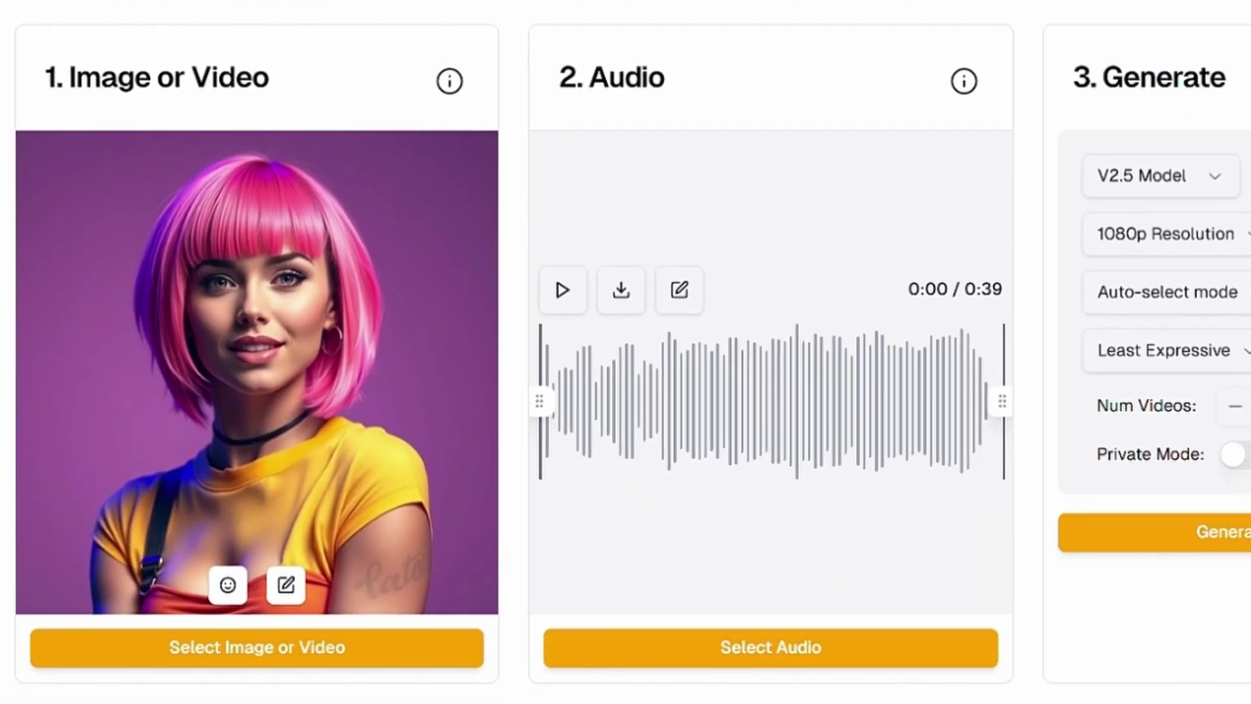
# Trim the song's end so it reads 0:00 / 0:19
pyautogui.moveTo(1019, 393); pyautogui.dragTo(779, 429)
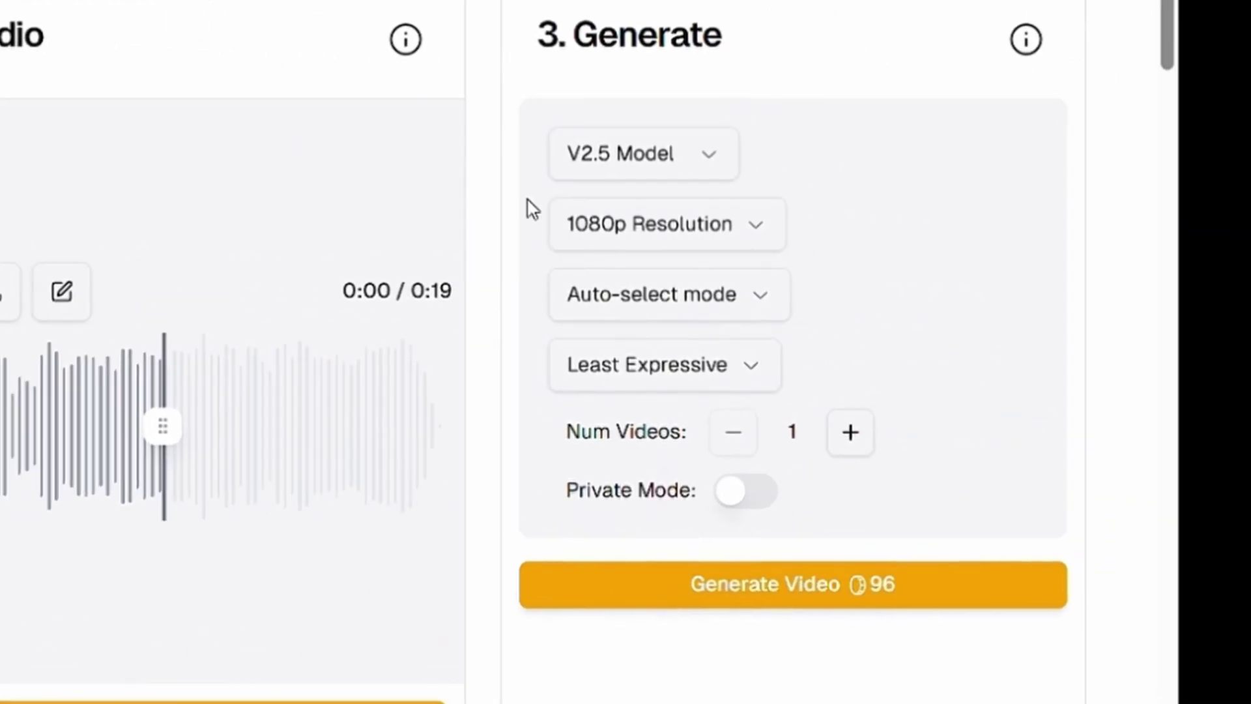
pyautogui.click(1213, 176)
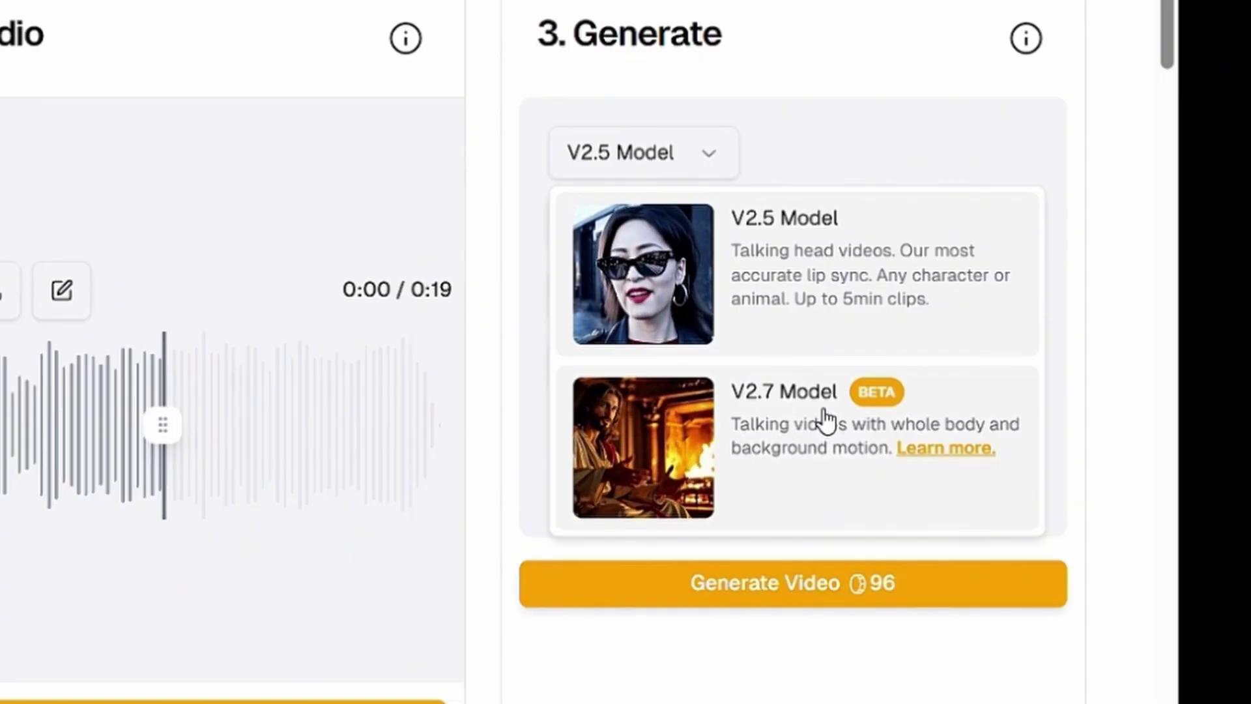
# Generate a private lip-sync video with V2.5 Model and Auto-select mode
pyautogui.click(839, 252)
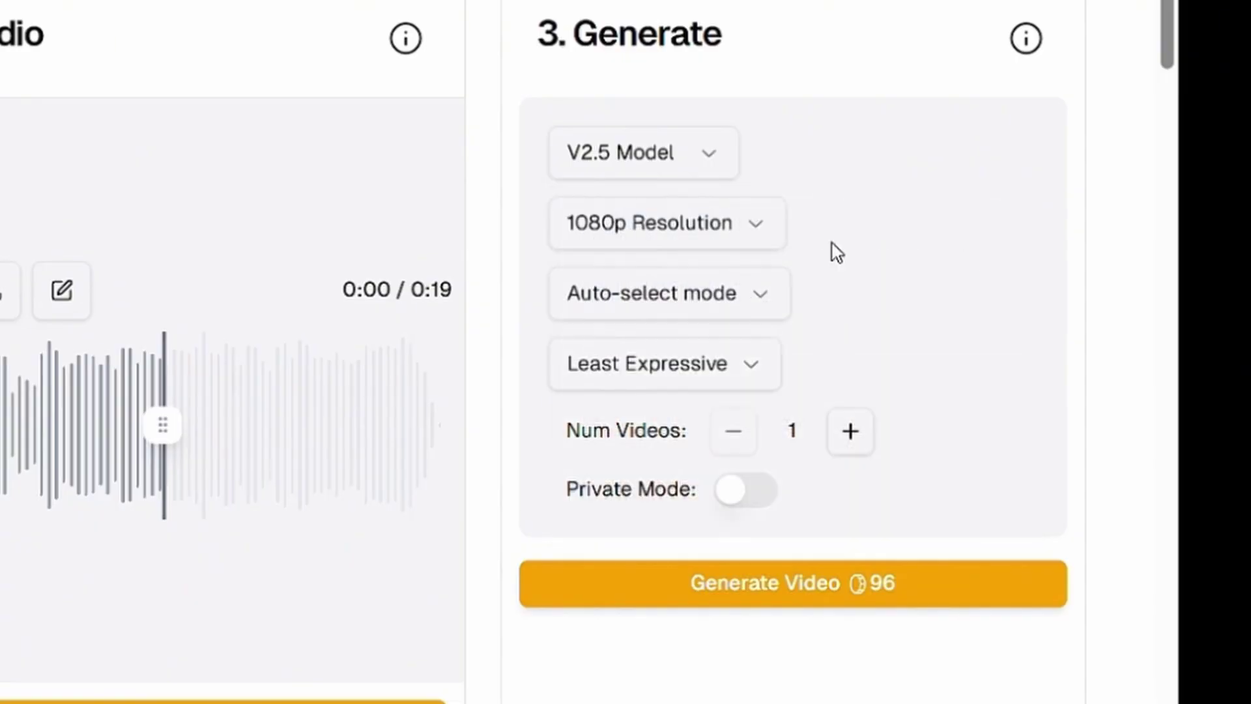
pyautogui.click(763, 295)
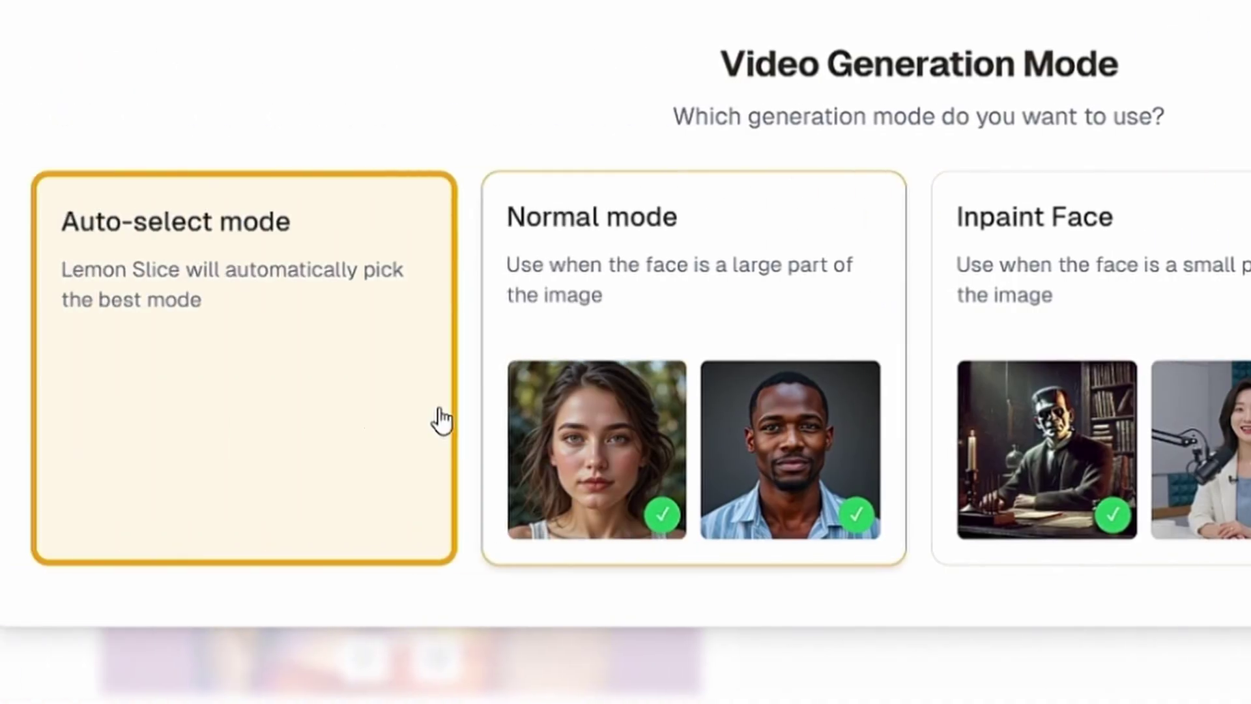
pyautogui.click(277, 425)
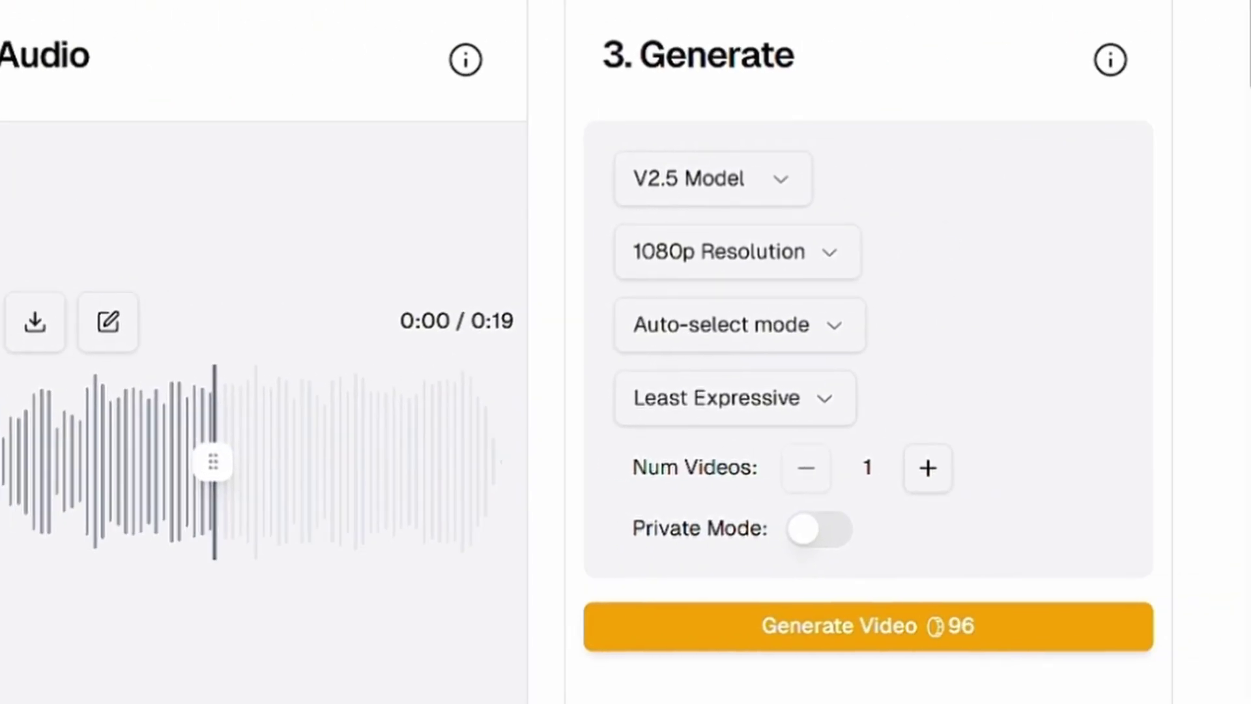
pyautogui.click(828, 528)
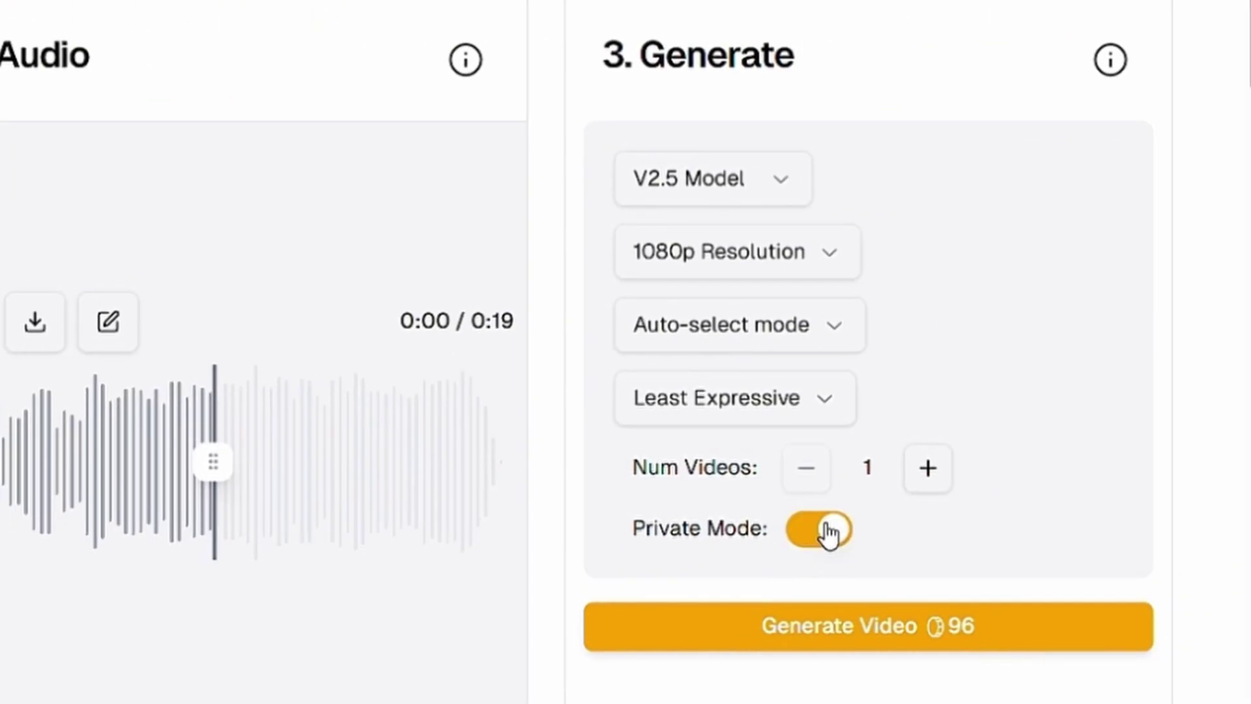
pyautogui.click(838, 625)
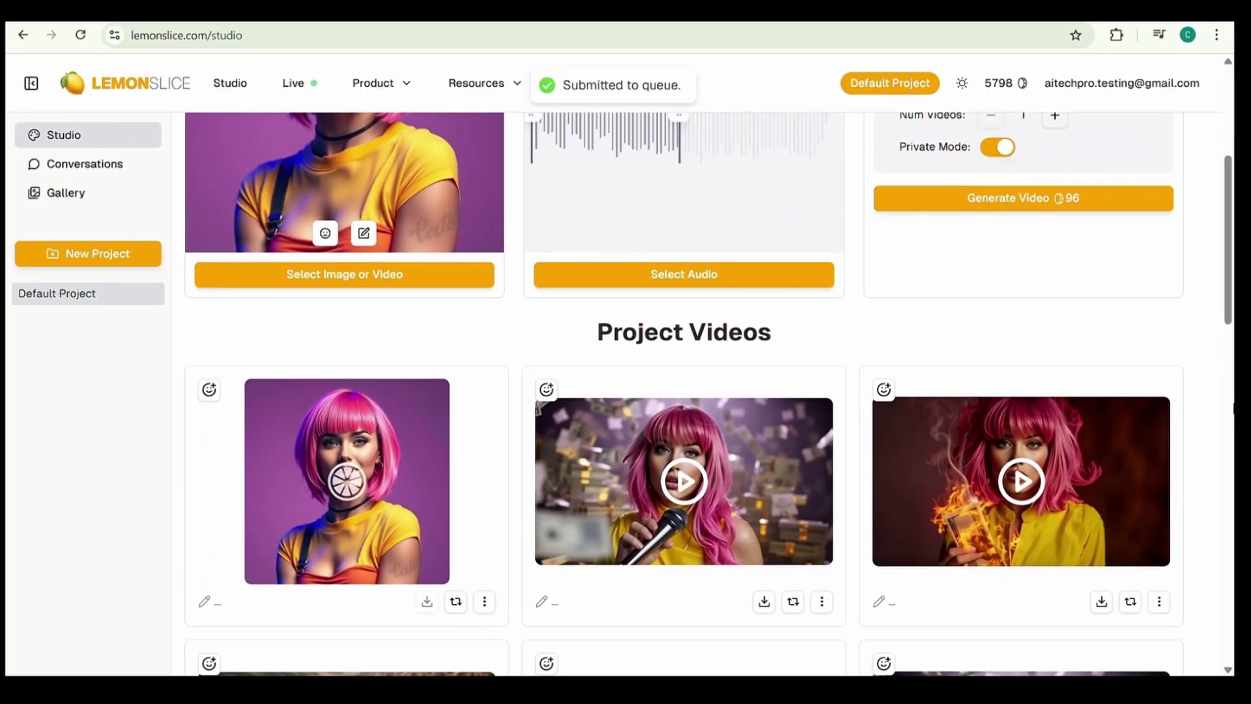
# Queue a second lip-sync video using the V2.7 Model
pyautogui.scroll(4, 1233, 374)
pyautogui.scroll(2, 1233, 373)
pyautogui.click(972, 282)
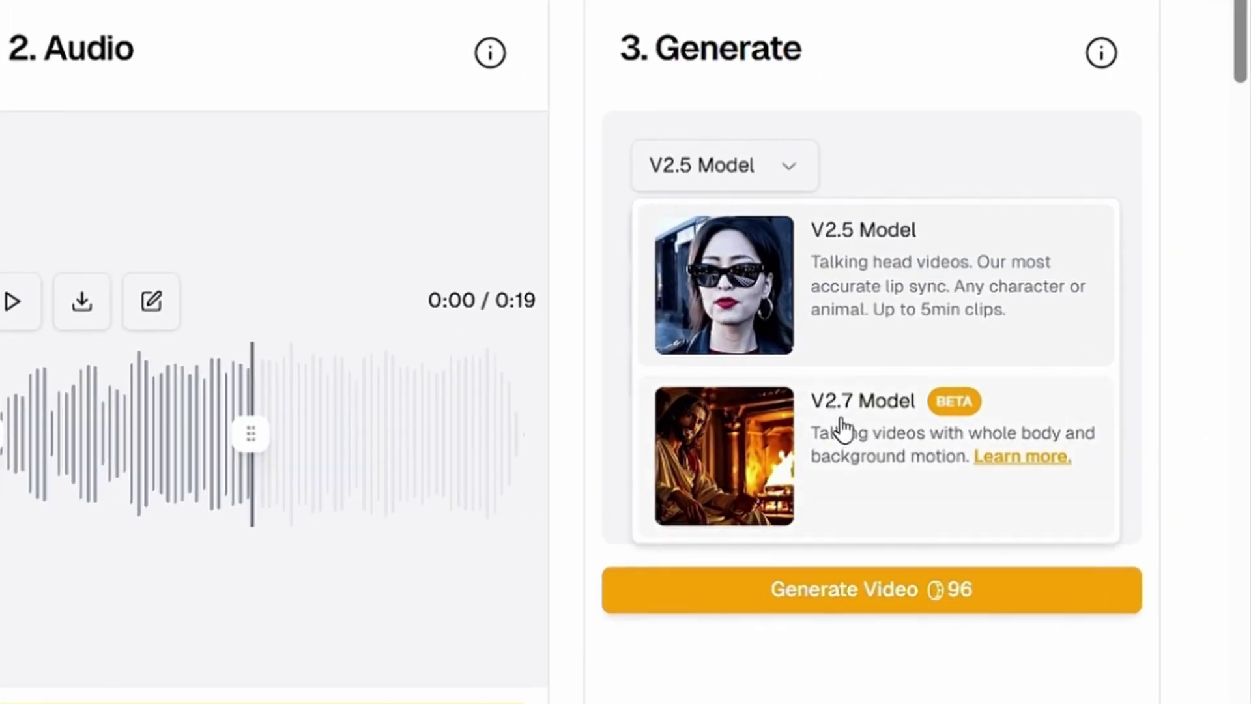
pyautogui.click(970, 391)
pyautogui.click(852, 648)
pyautogui.scroll(-10, 1229, 558)
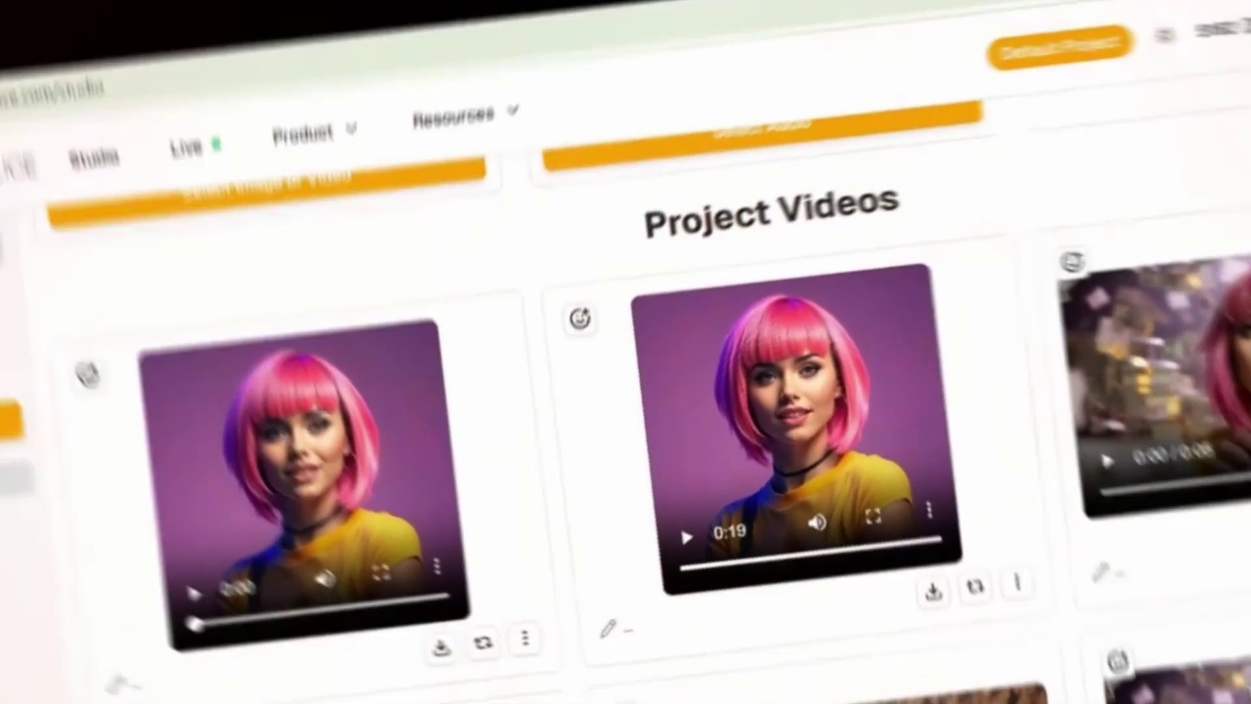
# Review both videos' generation details, noting the first used V2.7
pyautogui.click(1037, 632)
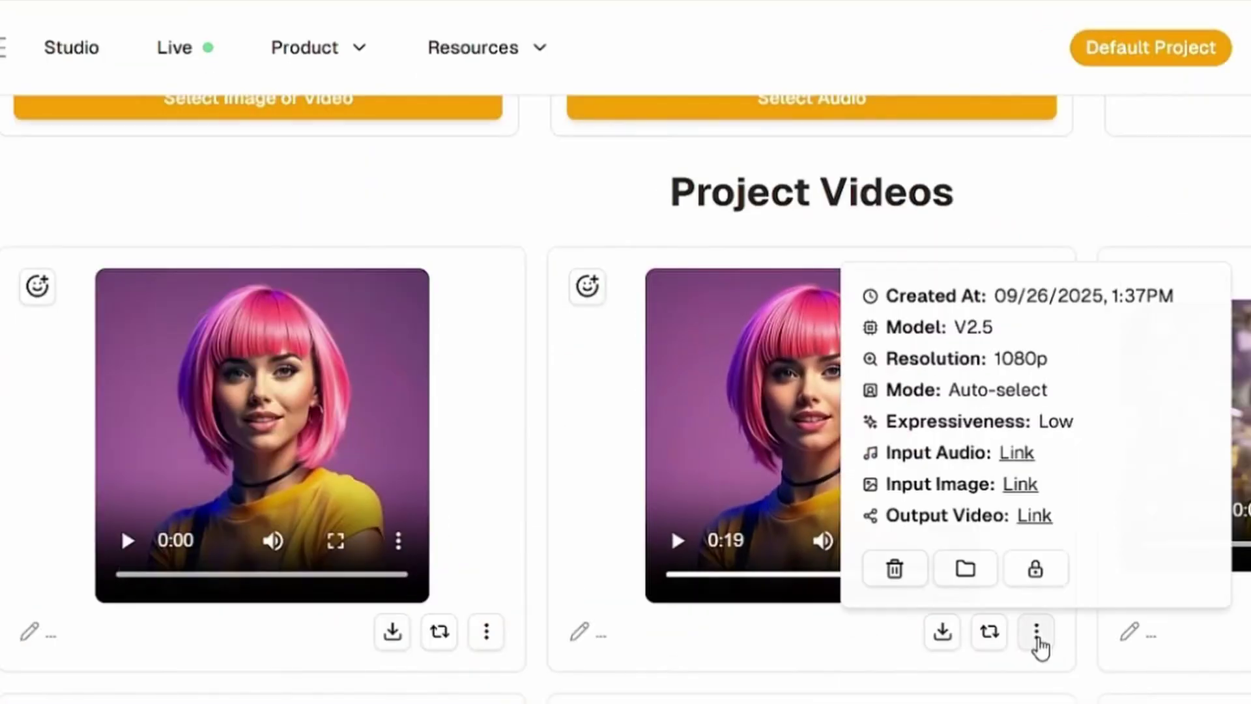
pyautogui.click(1114, 246)
pyautogui.click(497, 642)
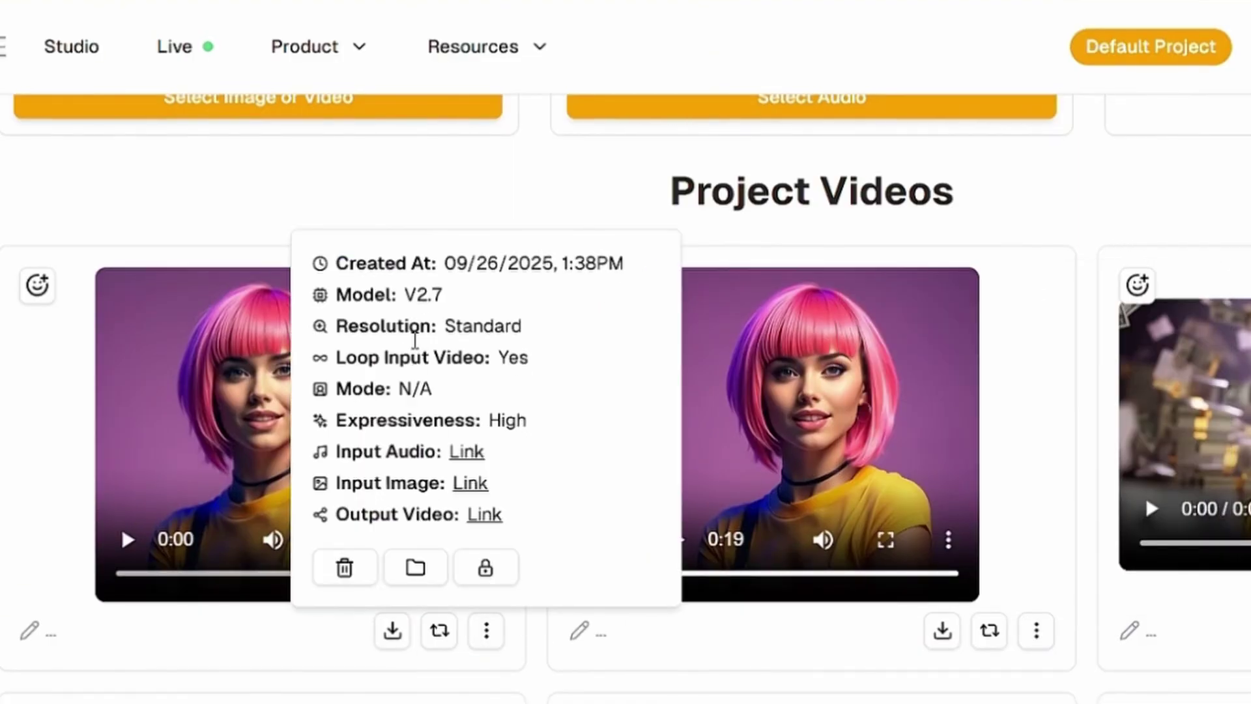
pyautogui.moveTo(408, 294); pyautogui.dragTo(444, 295)
pyautogui.click(533, 217)
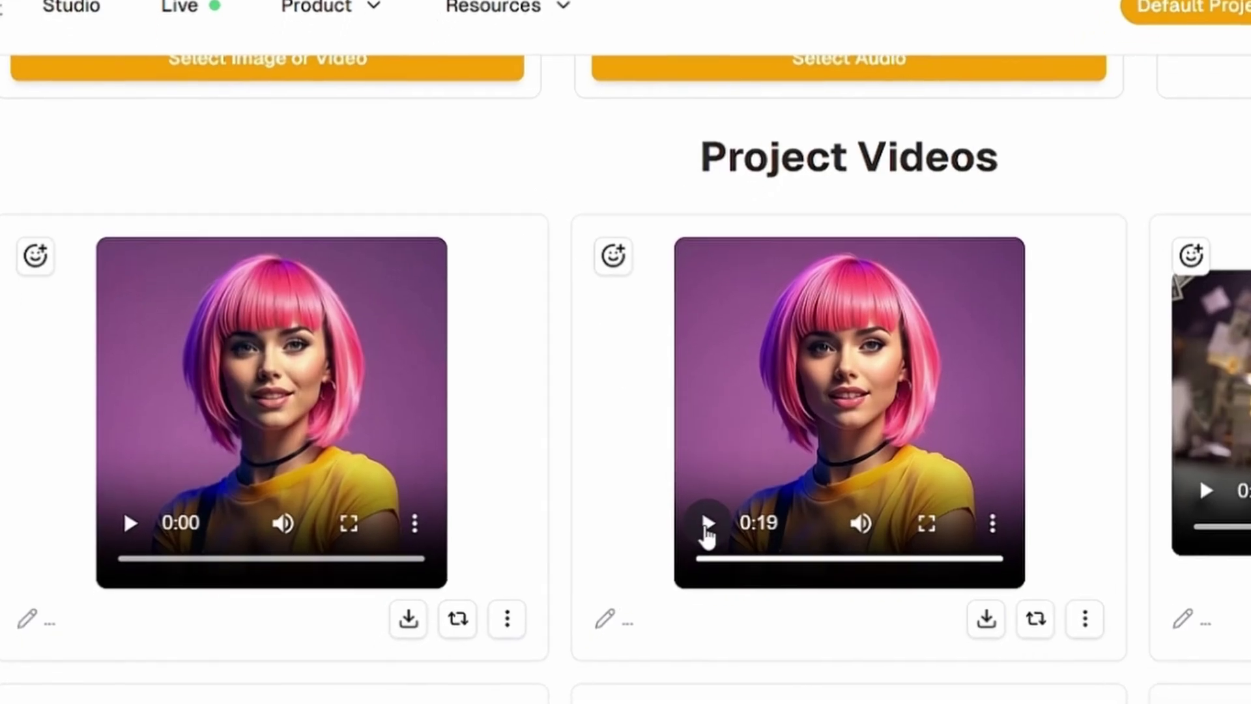
# Play and pause each singer video to compare them
pyautogui.click(706, 527)
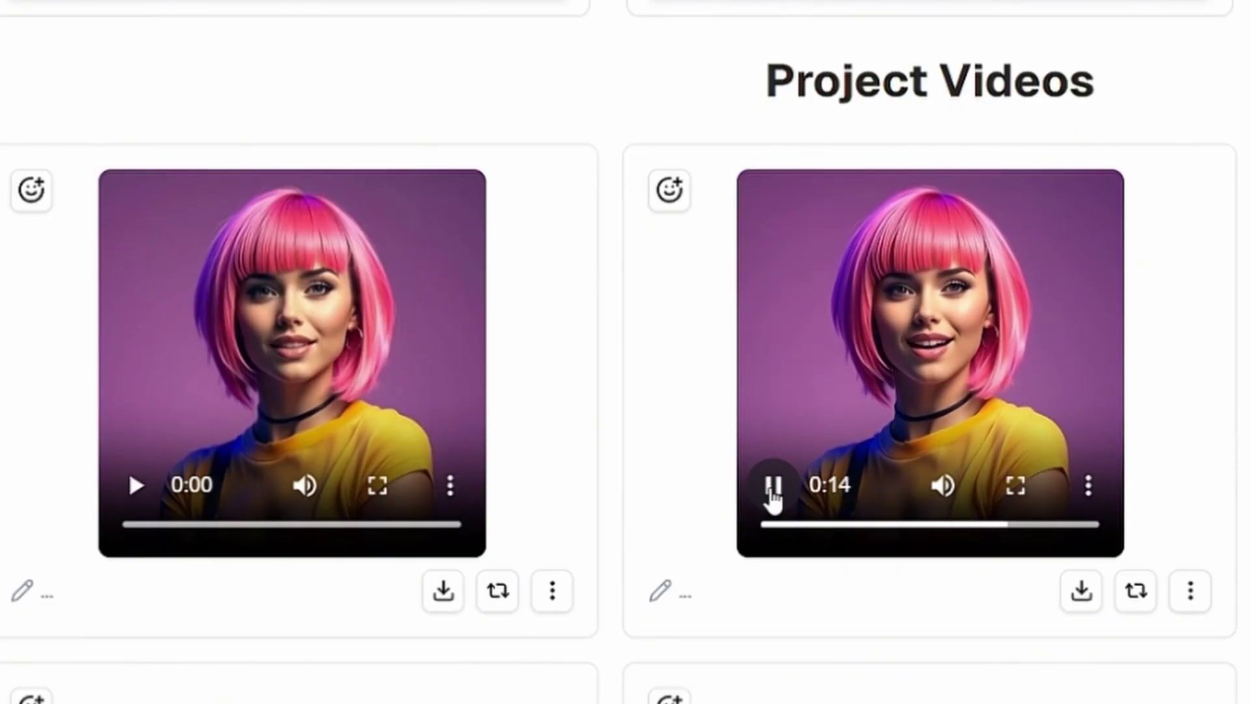
pyautogui.click(772, 490)
pyautogui.click(136, 486)
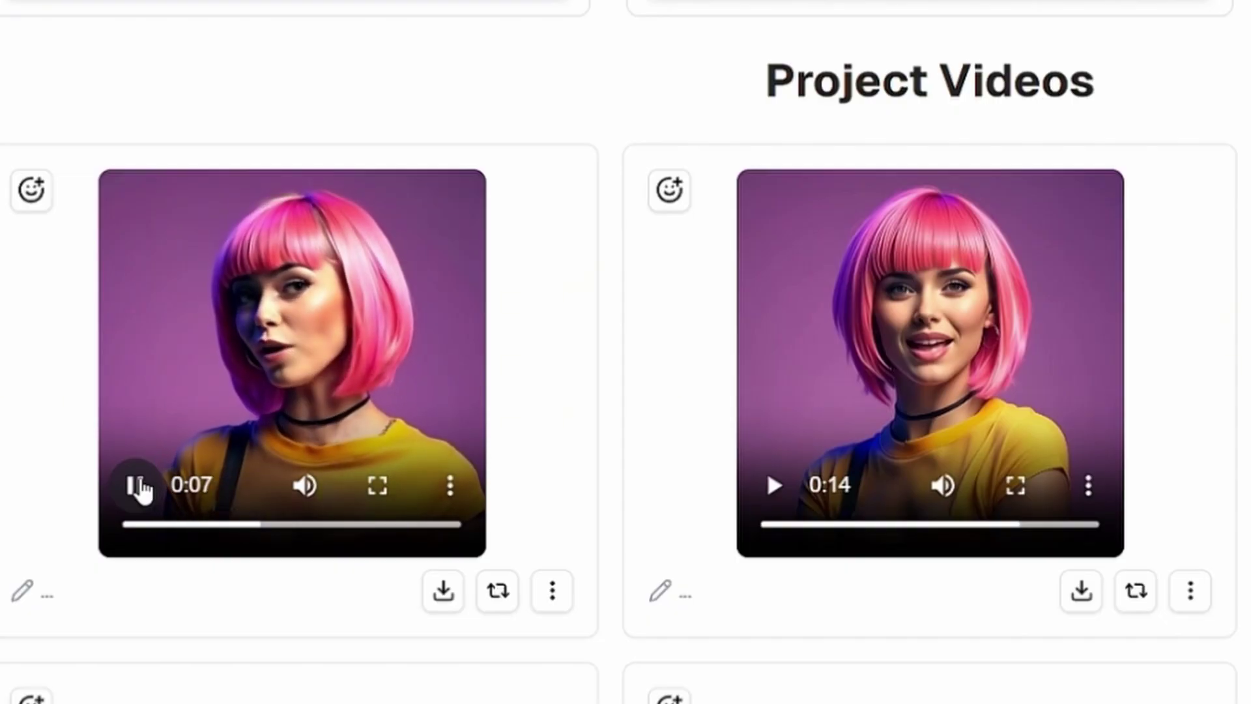
pyautogui.click(137, 485)
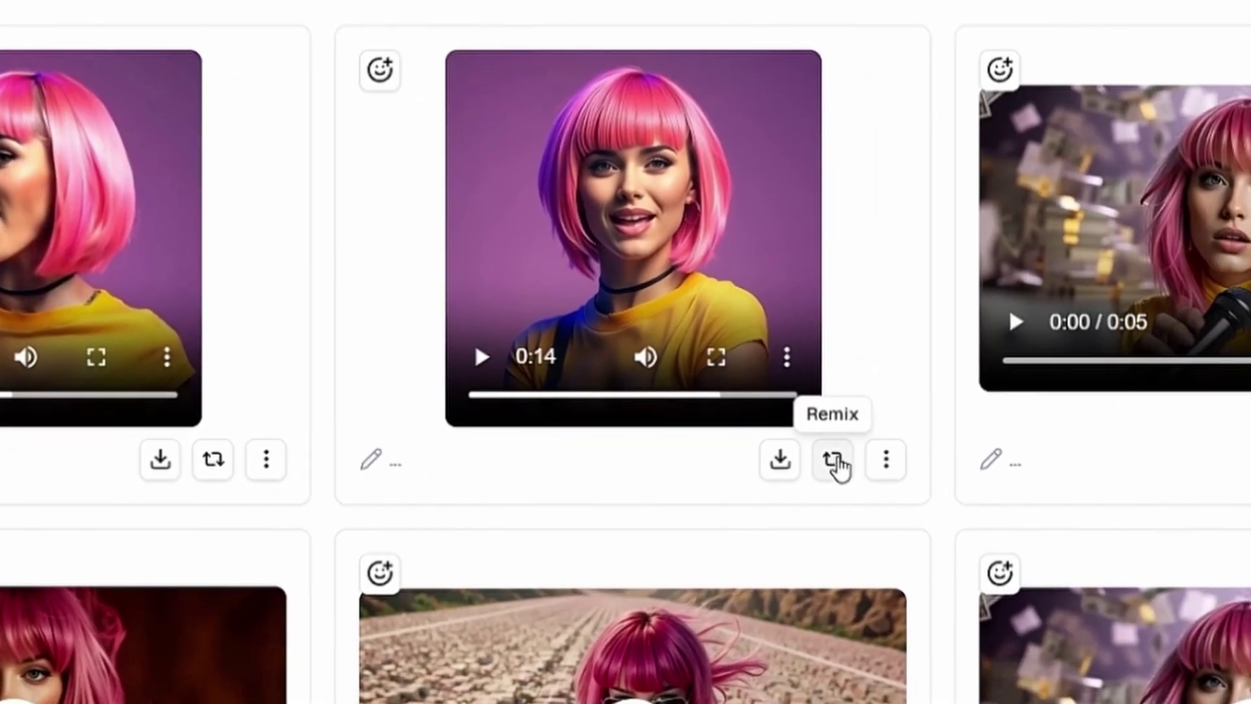
# Remix the second video's image and audio into the generator and download it
pyautogui.click(834, 460)
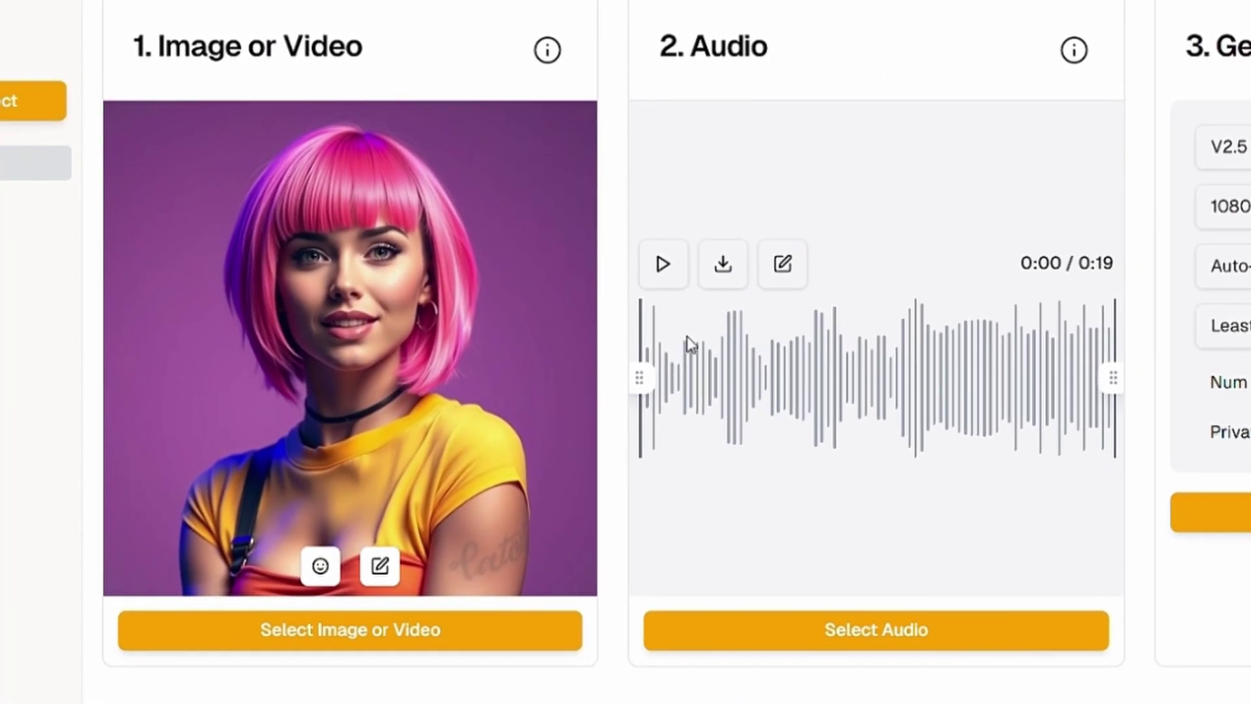
pyautogui.scroll(-10, 859, 384)
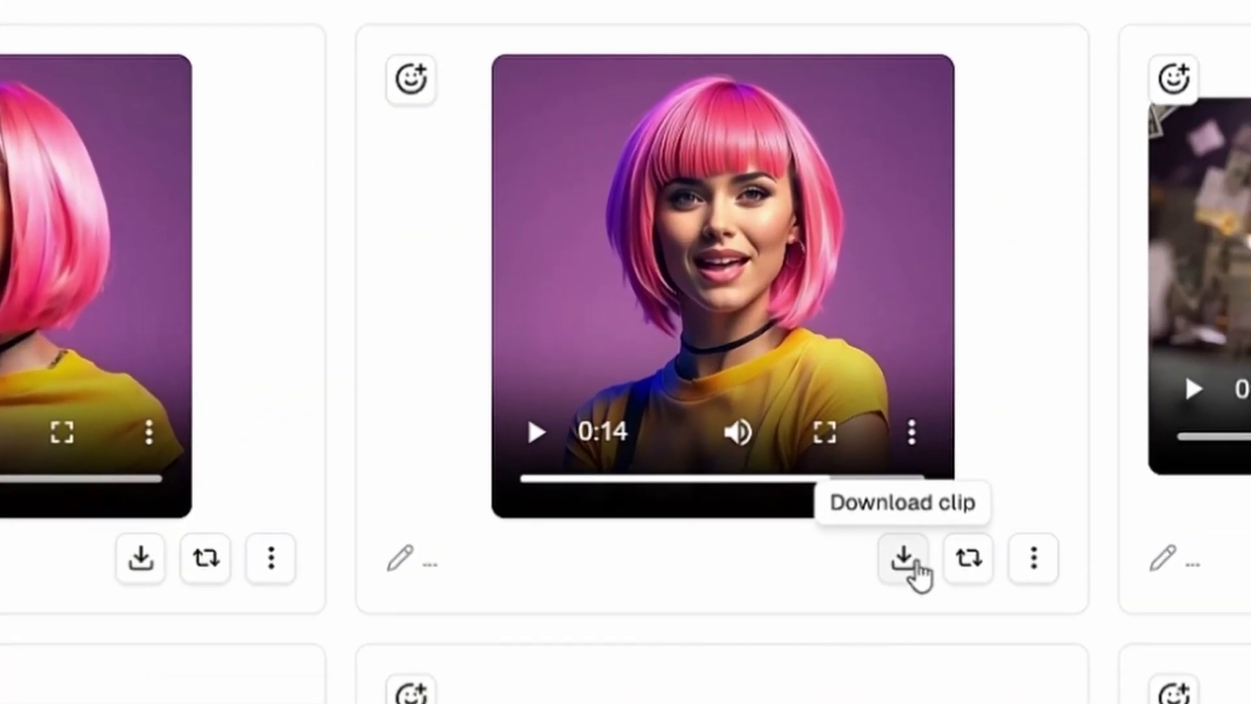
pyautogui.click(918, 533)
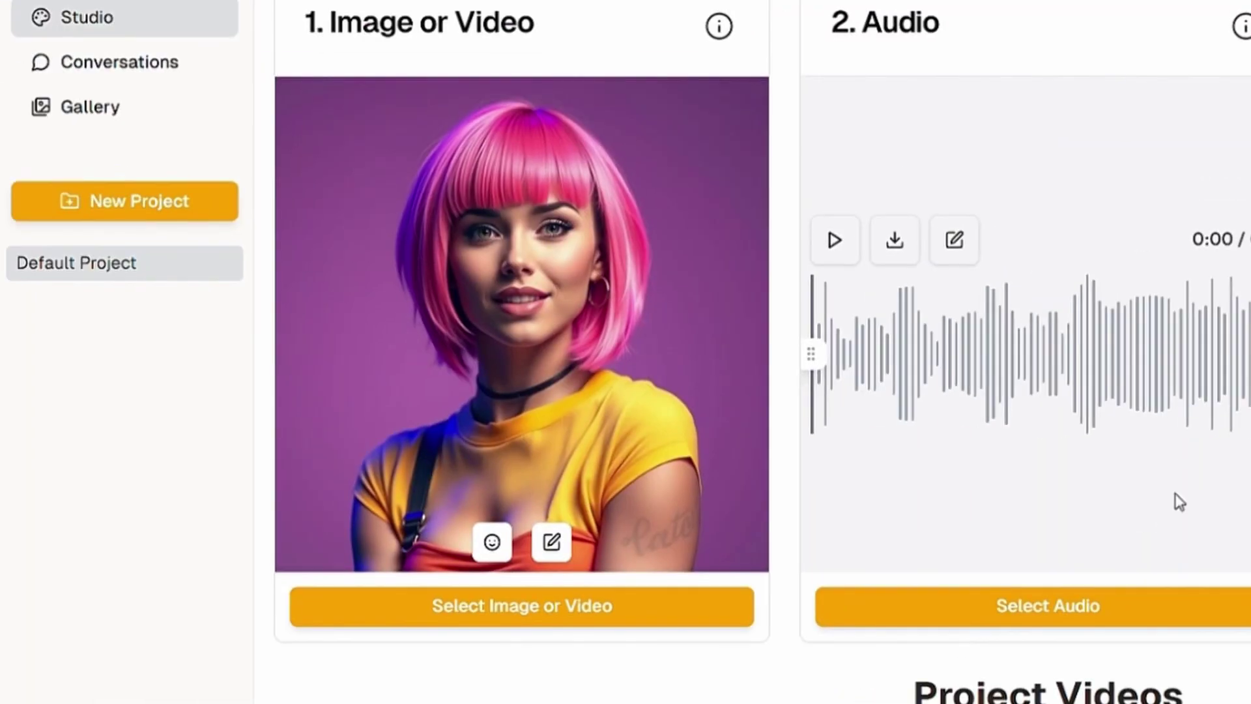
# Create a blonde, white-shirt restyle of the portrait, then bring up the image's save options
pyautogui.click(552, 542)
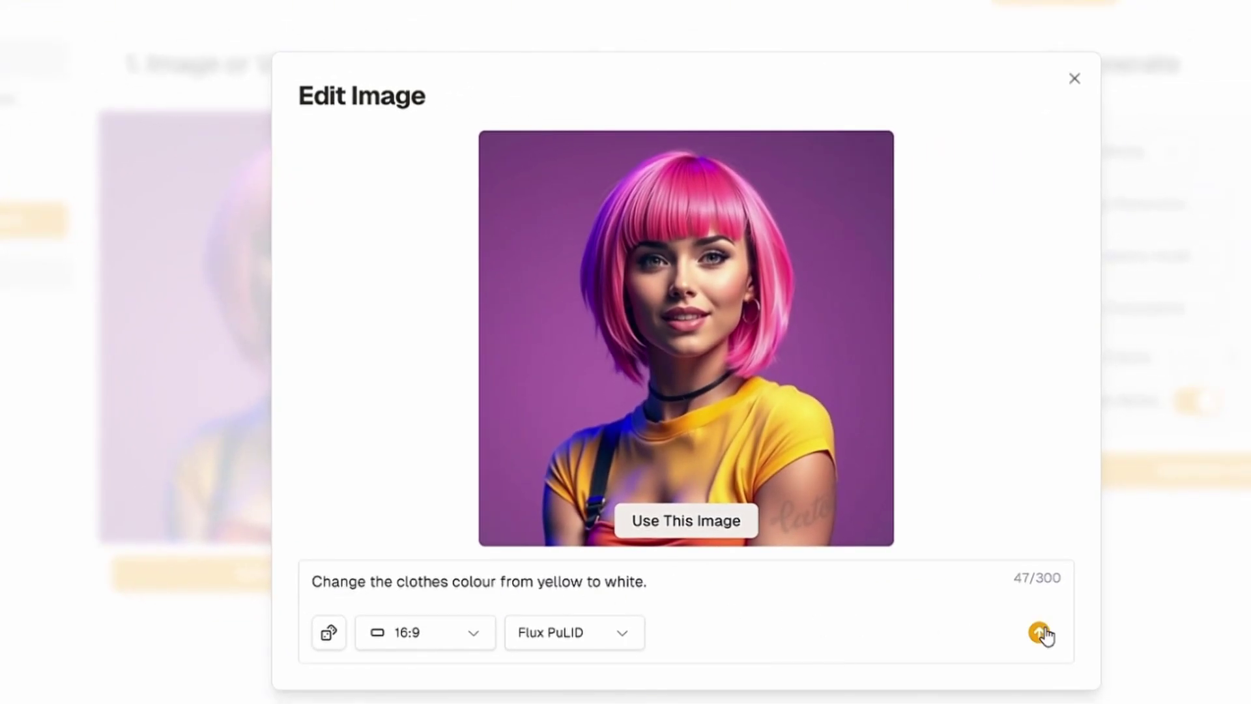
pyautogui.click(1040, 631)
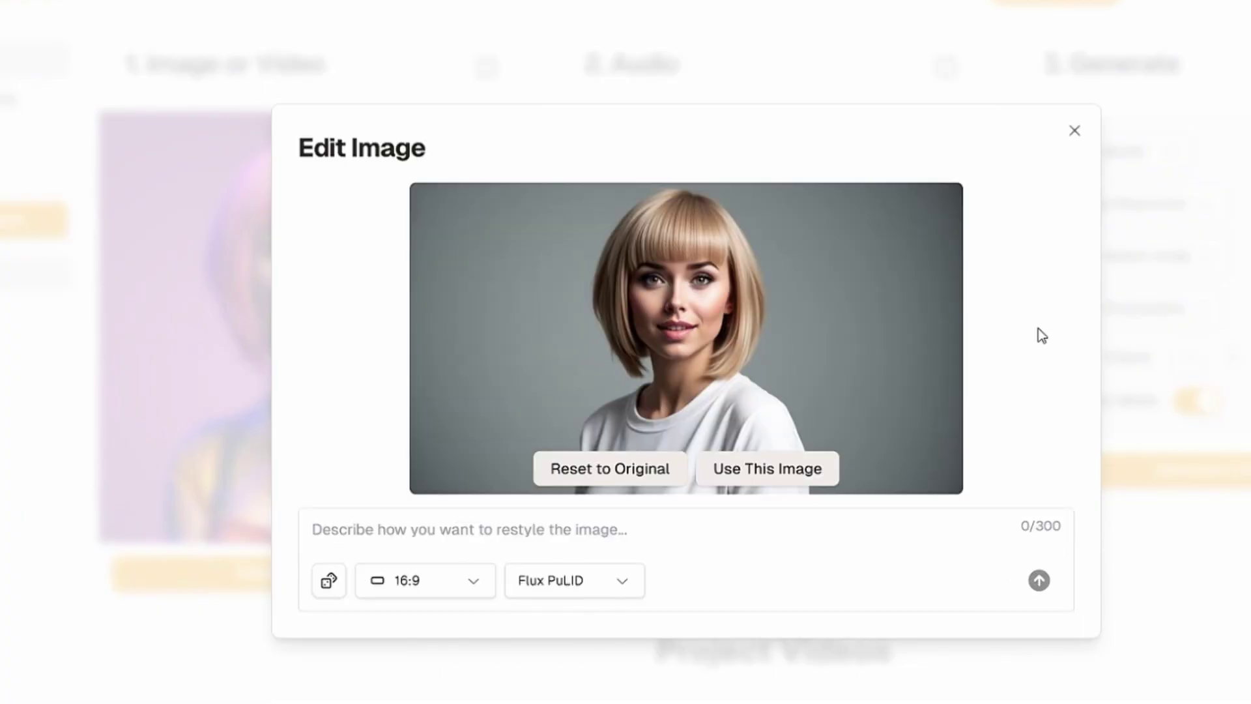
pyautogui.click(773, 479)
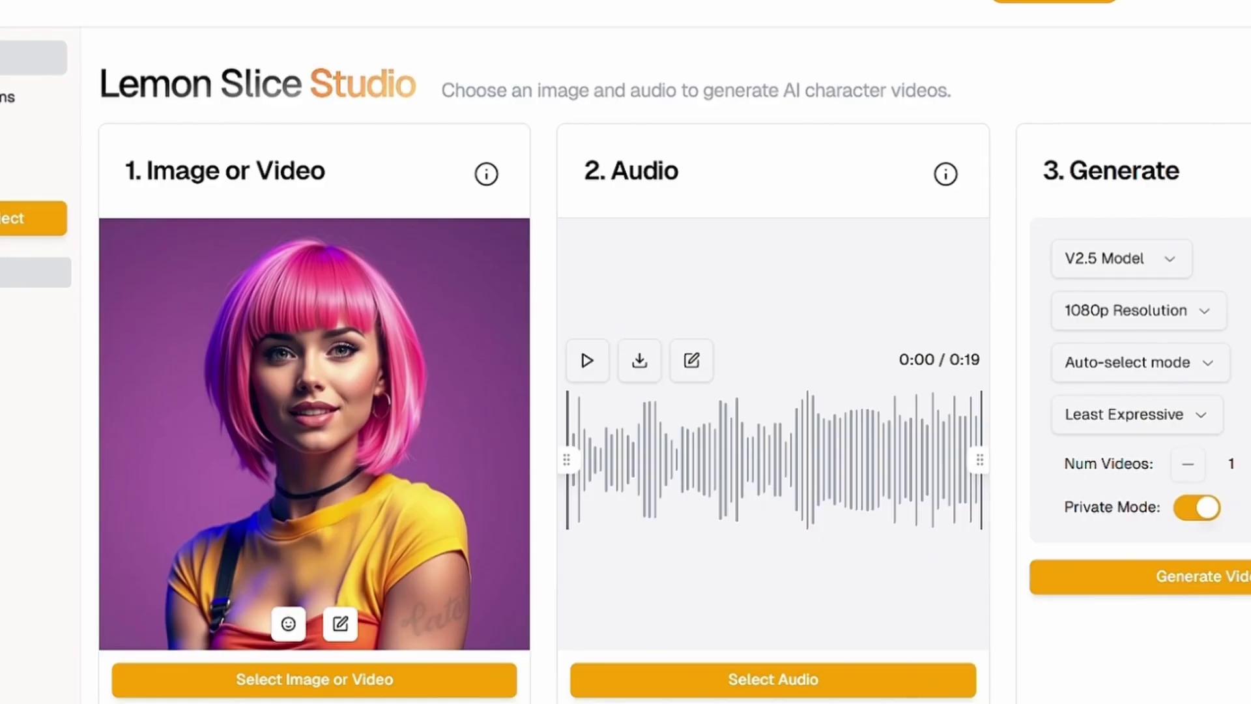
pyautogui.rightClick(401, 429)
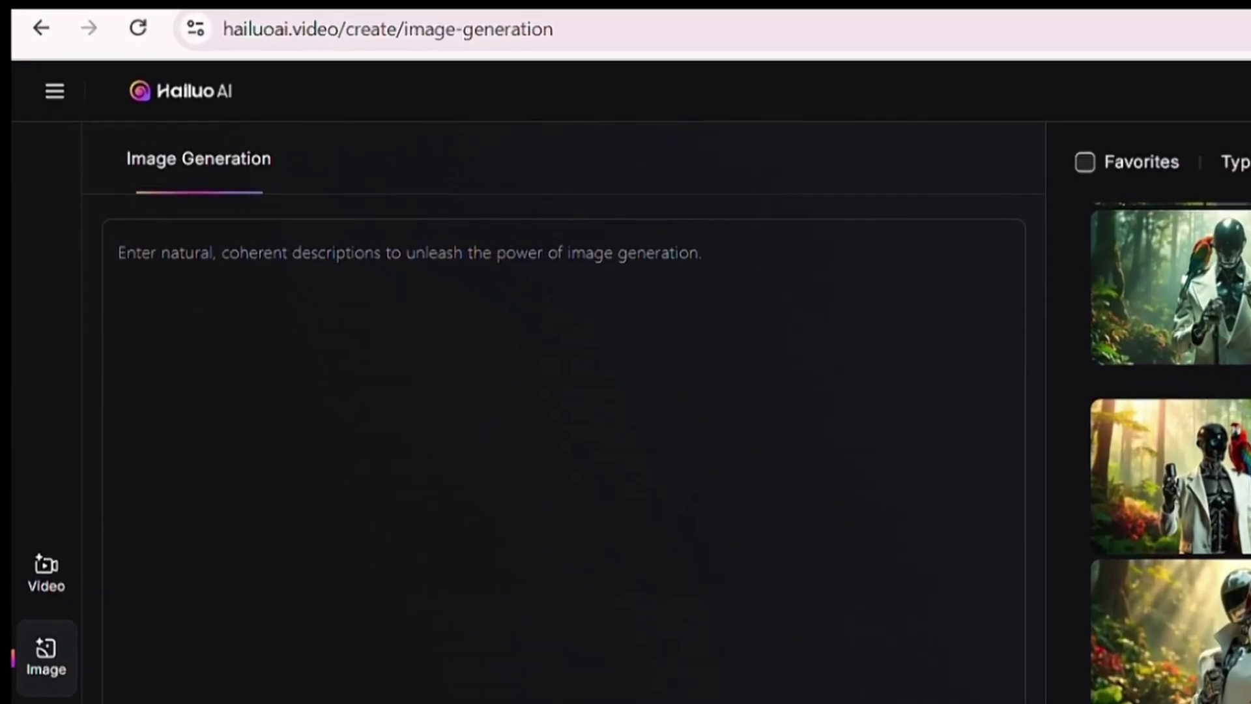
# Upload the pink-haired singer as the Subject Reference character for video
pyautogui.click(46, 572)
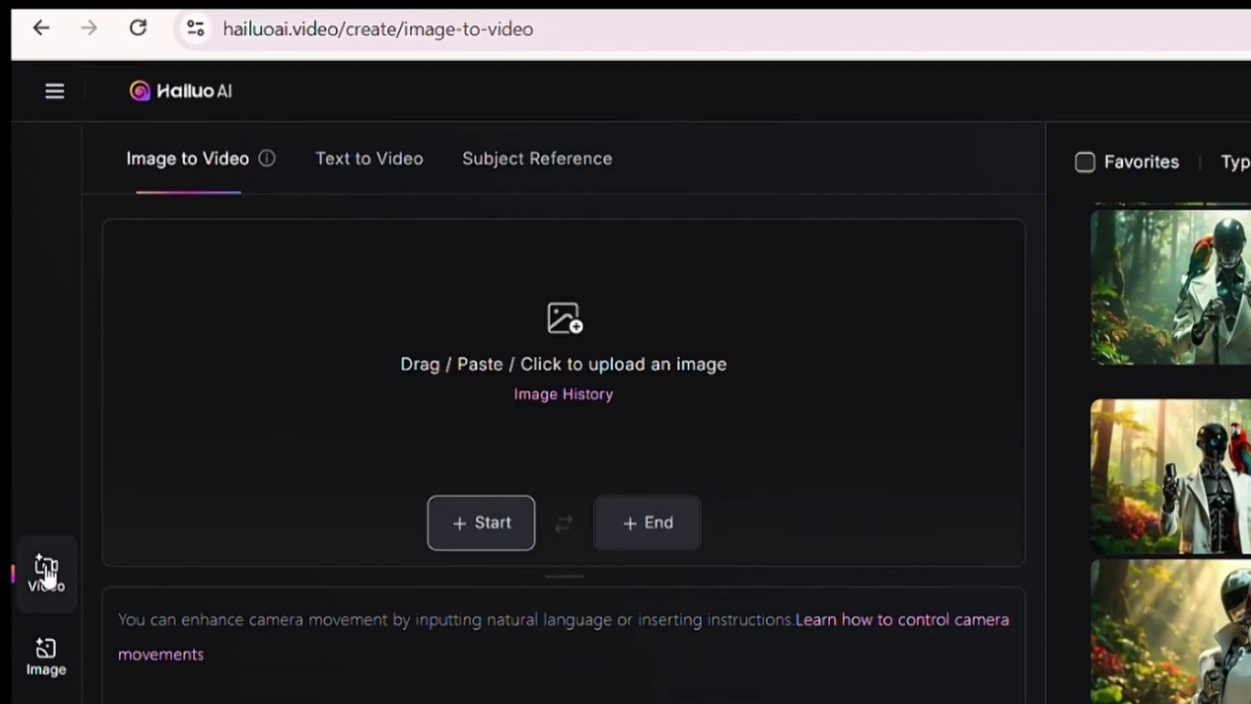
pyautogui.click(546, 171)
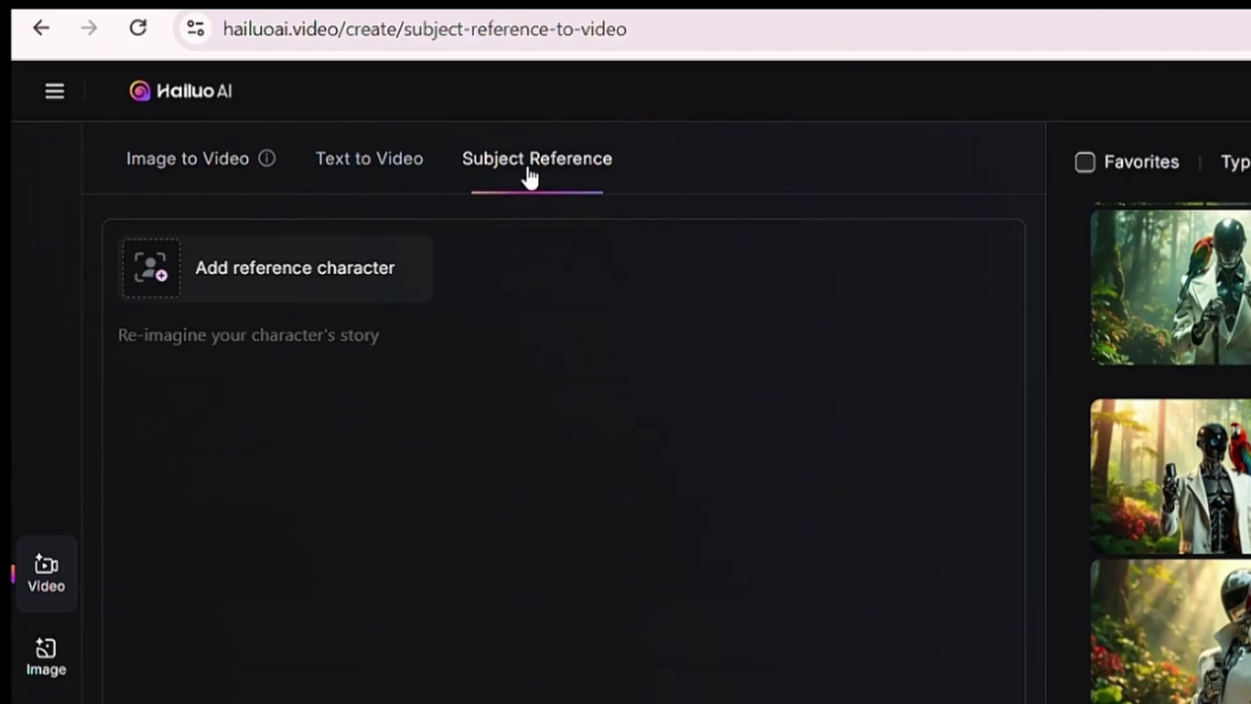
pyautogui.click(162, 267)
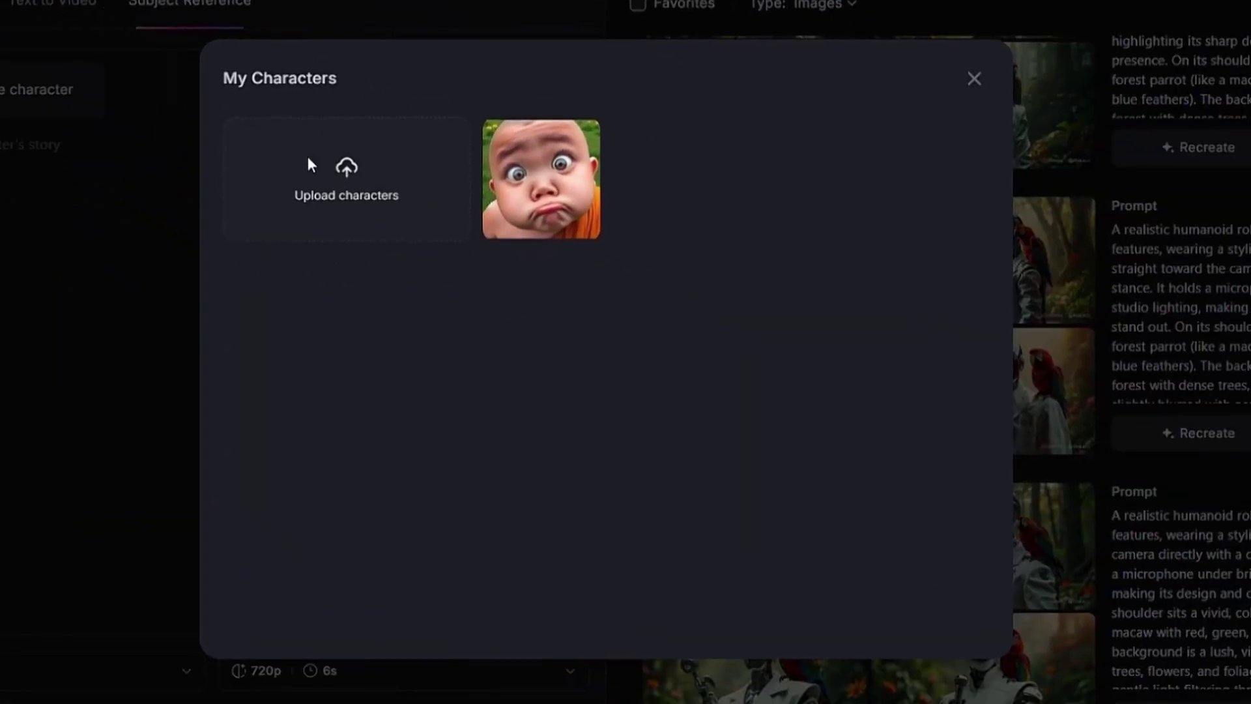
pyautogui.click(311, 165)
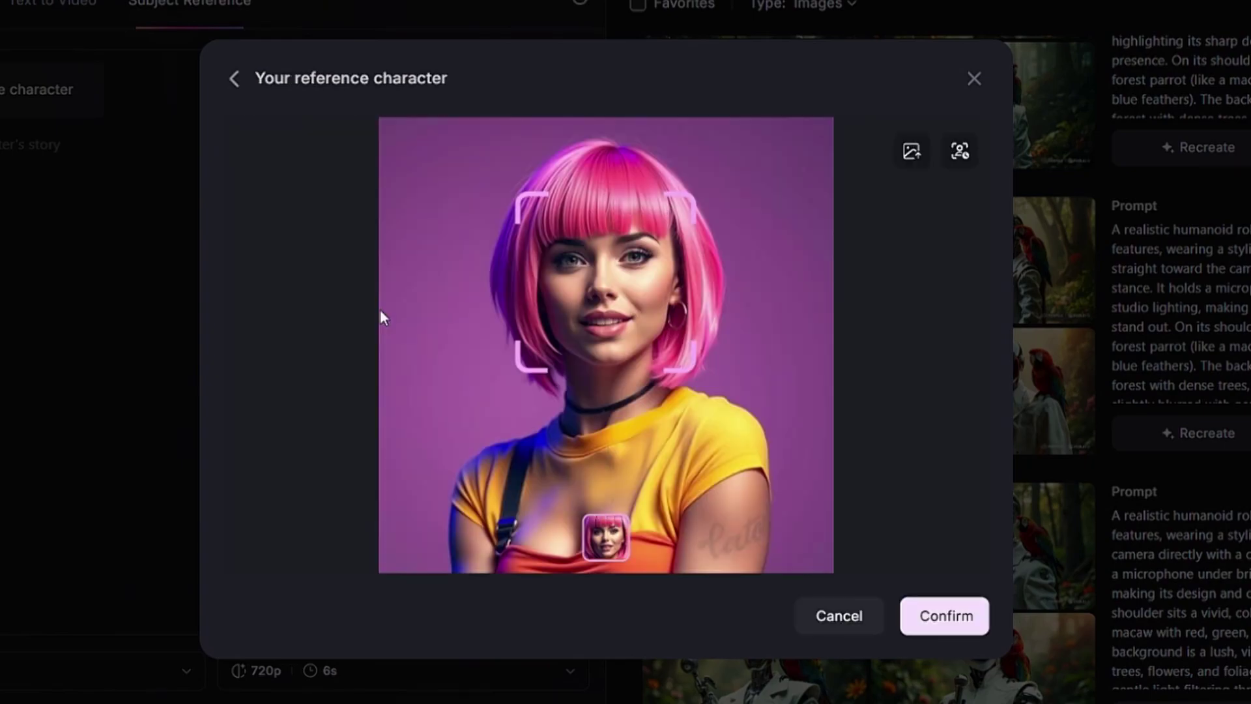
pyautogui.click(945, 615)
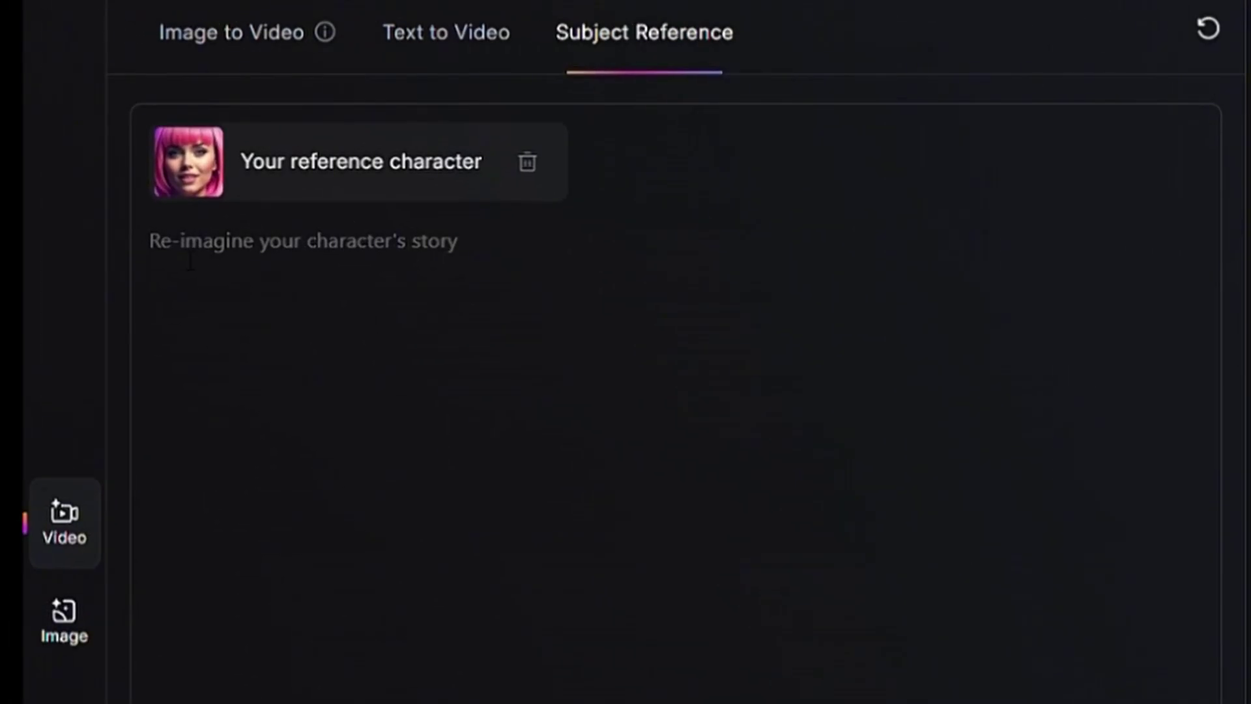
# Paste the money-background singing prompt and set Quantity to 4
pyautogui.click(189, 261)
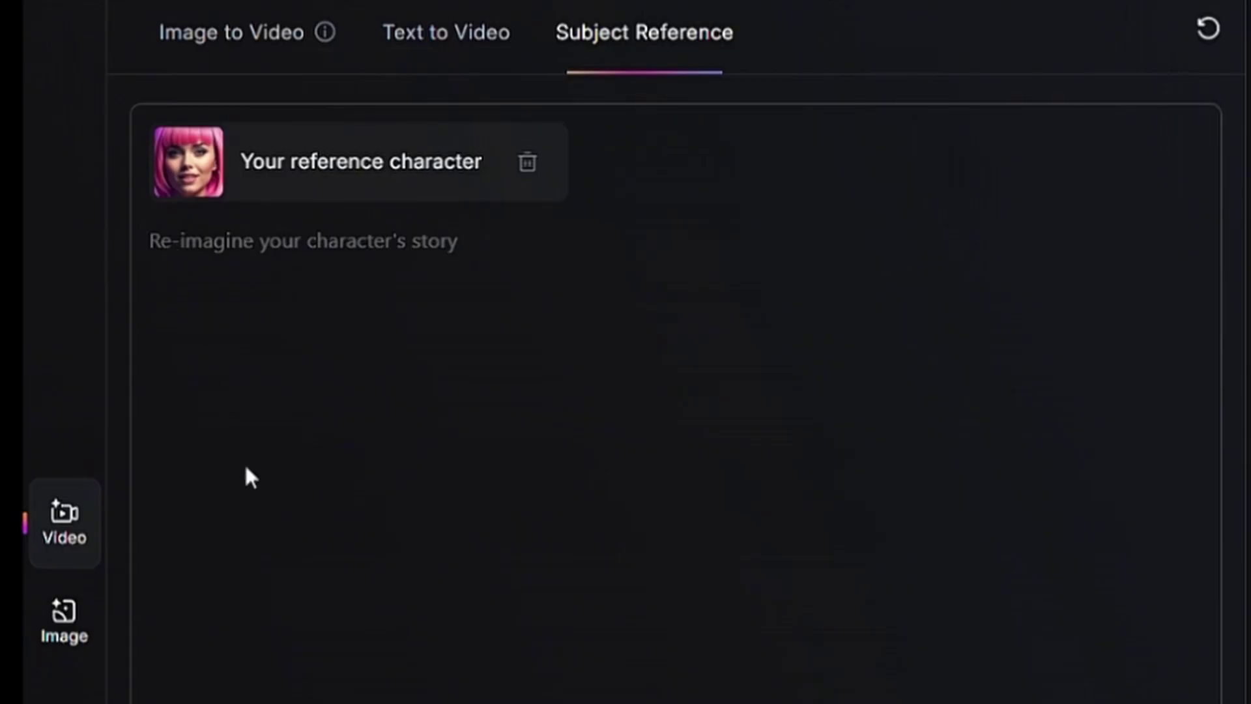
pyautogui.write('Create a Woman singing in yellow top, full body, money background.')
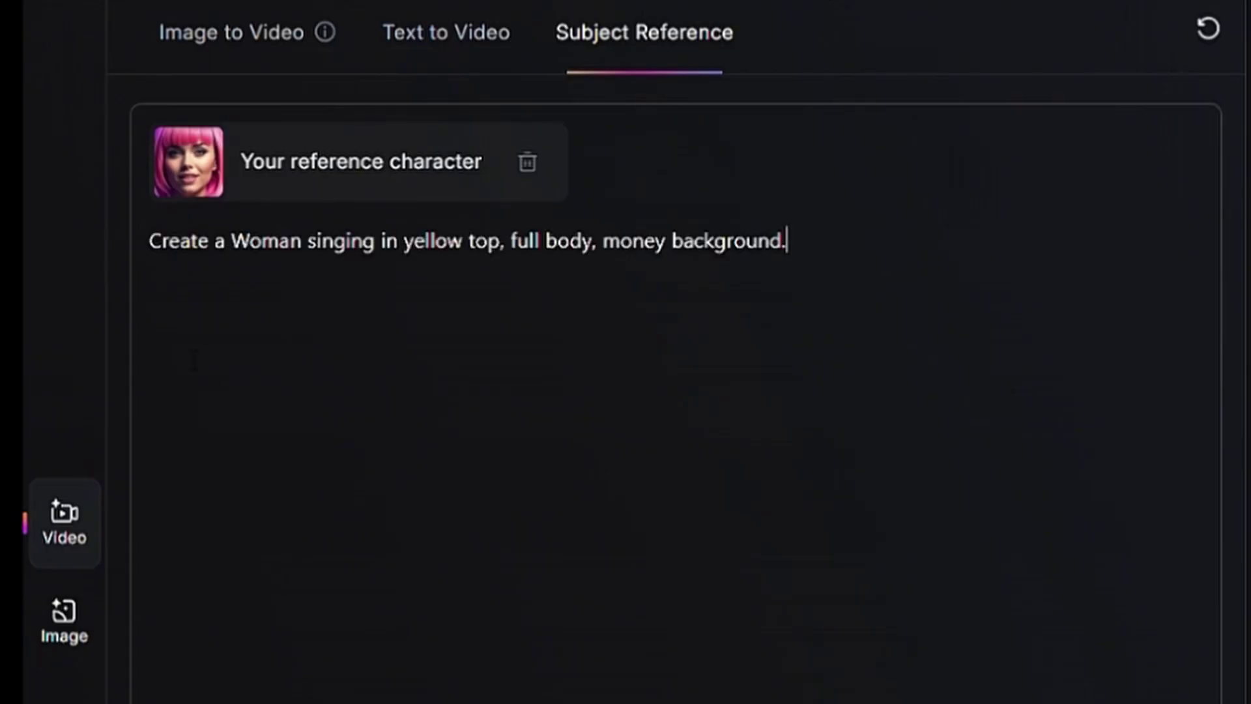
pyautogui.moveTo(191, 242); pyautogui.dragTo(786, 242)
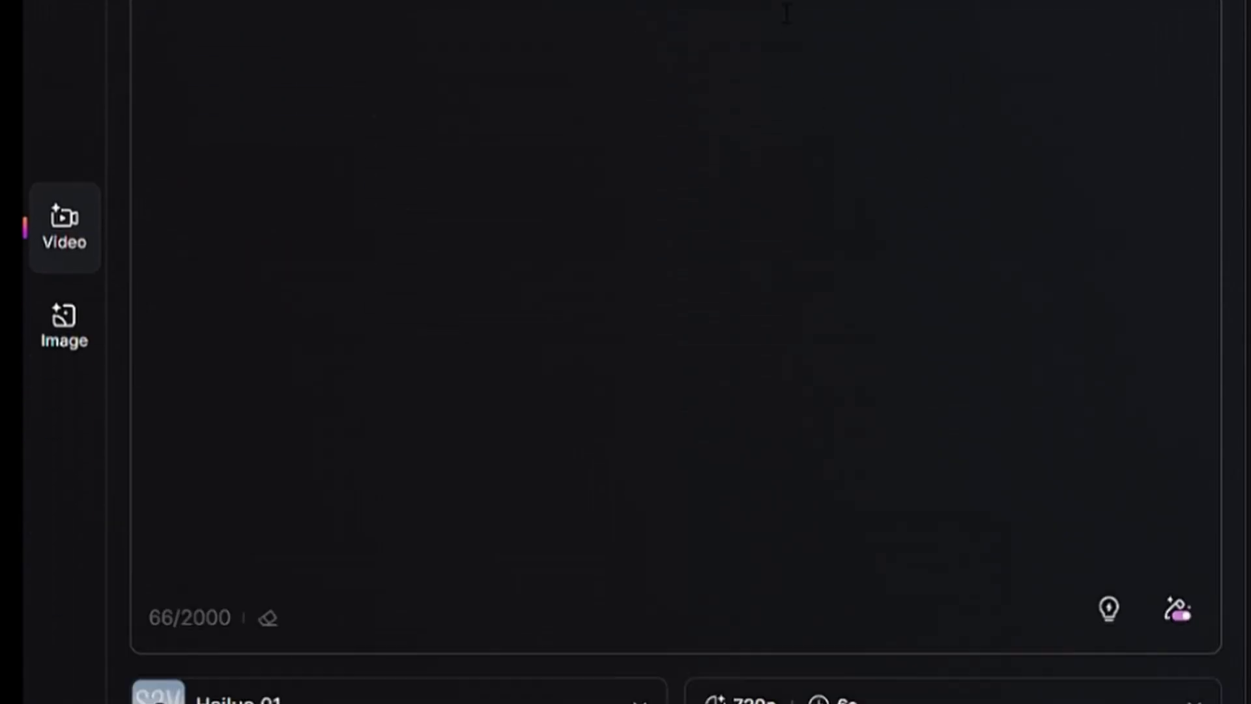
pyautogui.click(906, 549)
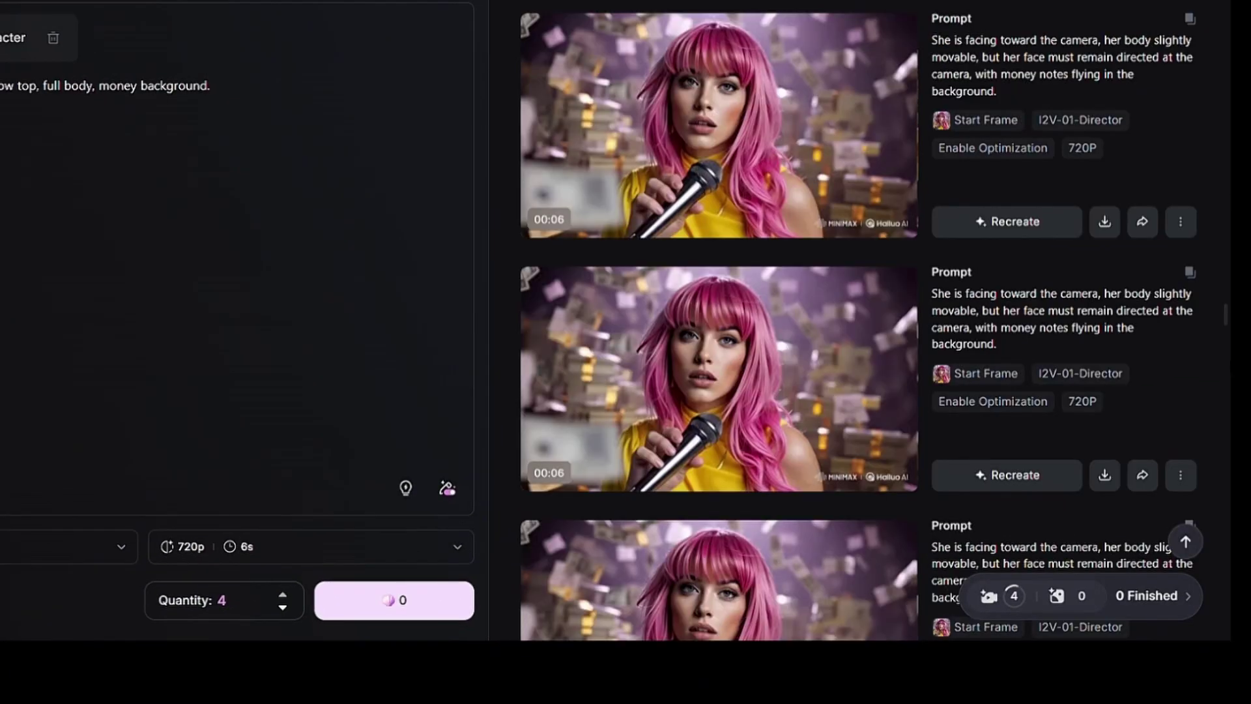
# Download one of the finished 6-second flying-money singer clips
pyautogui.moveTo(723, 422)
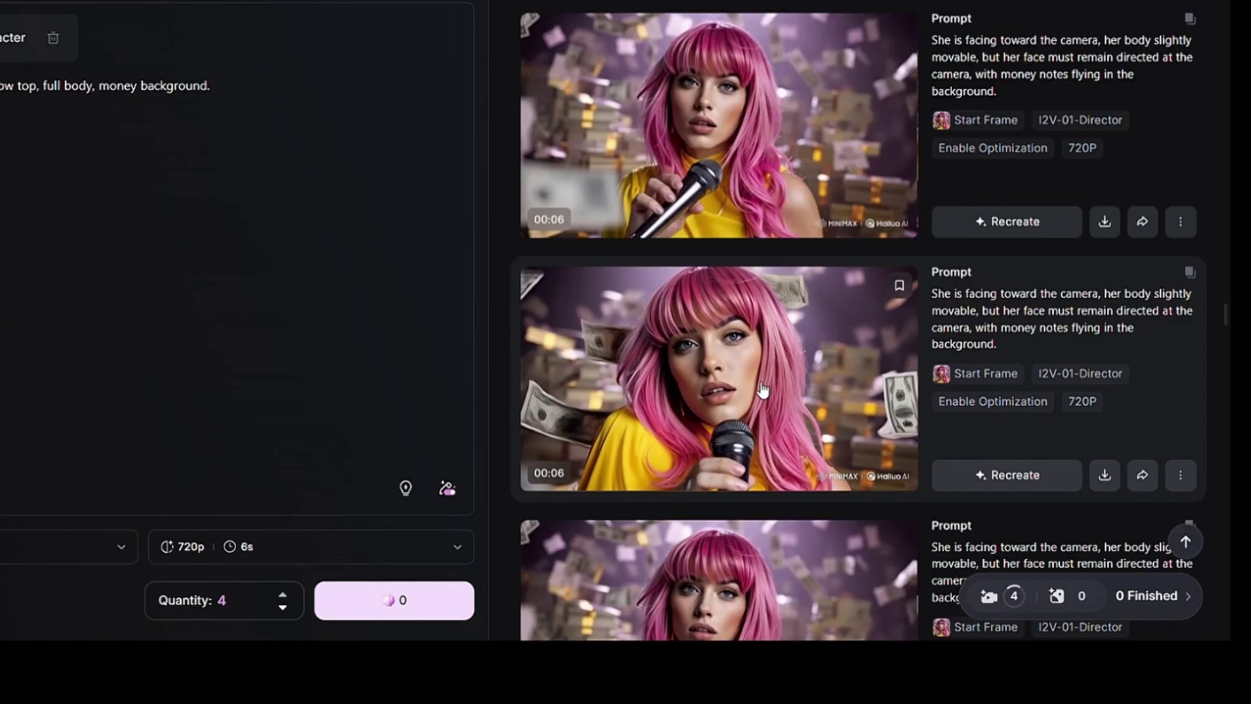
pyautogui.click(1103, 482)
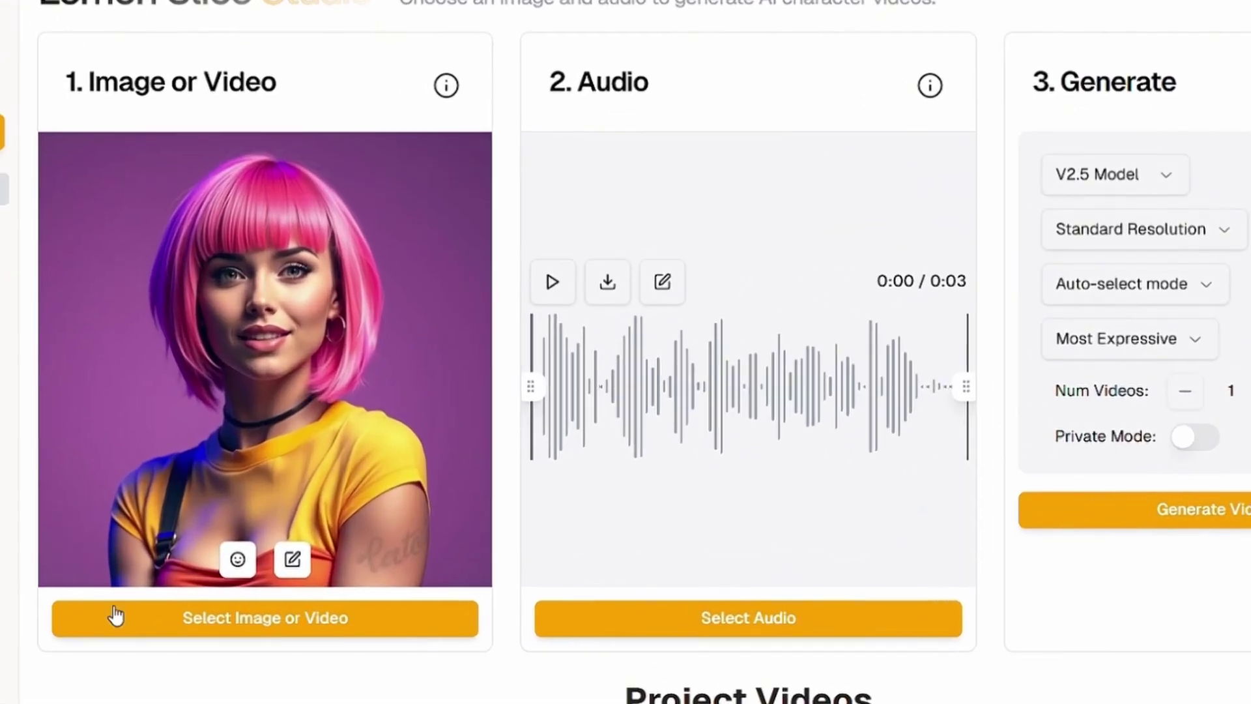
# Generate a private lip-sync video from the downloaded microphone singing clip
pyautogui.click(111, 607)
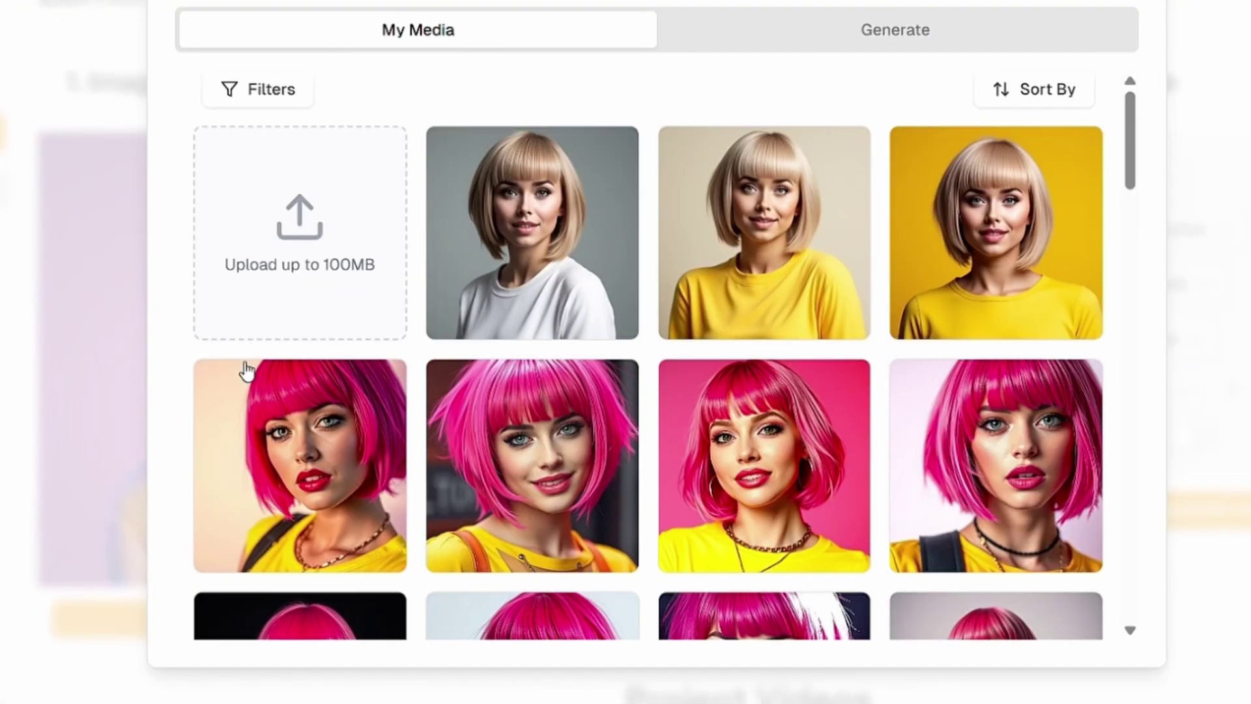
pyautogui.click(276, 288)
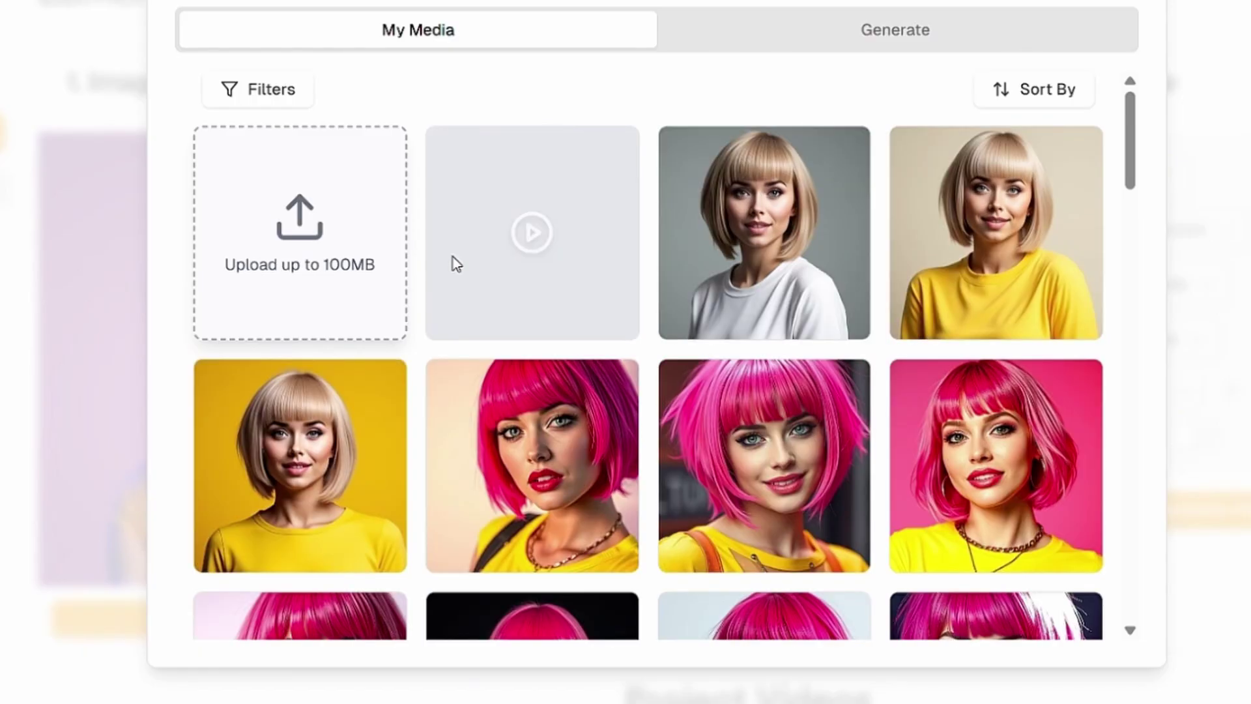
pyautogui.click(532, 187)
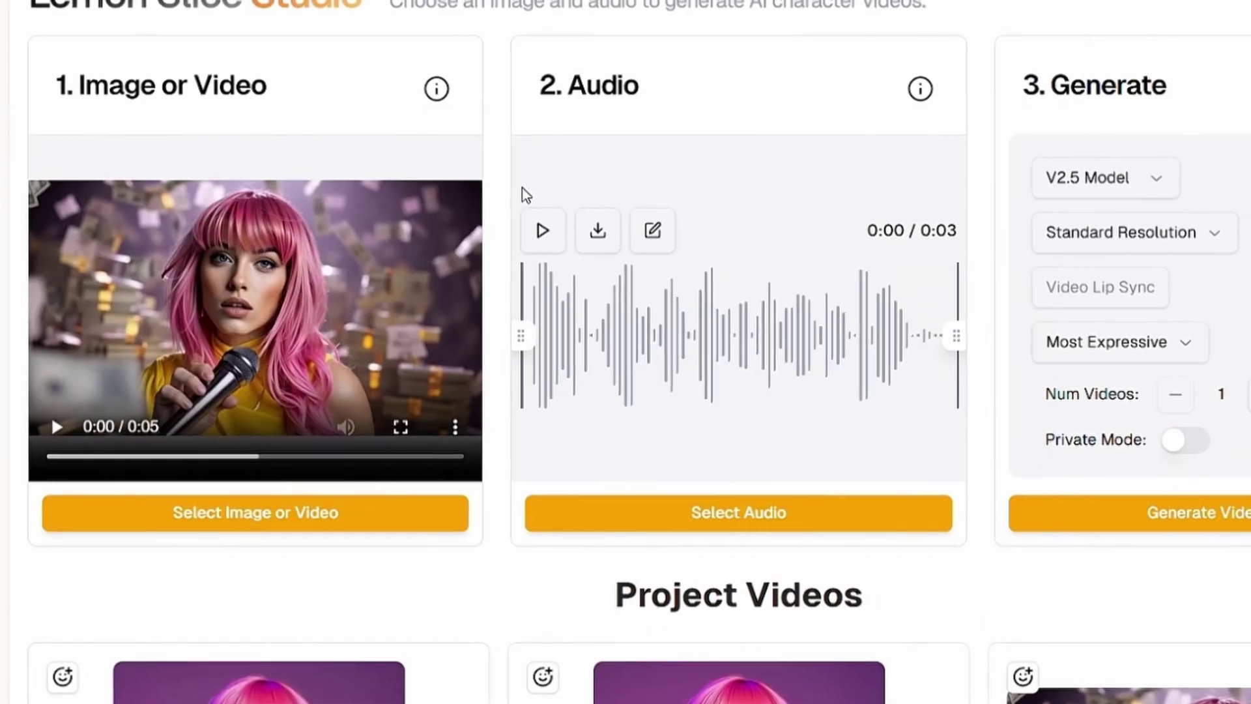
pyautogui.click(801, 509)
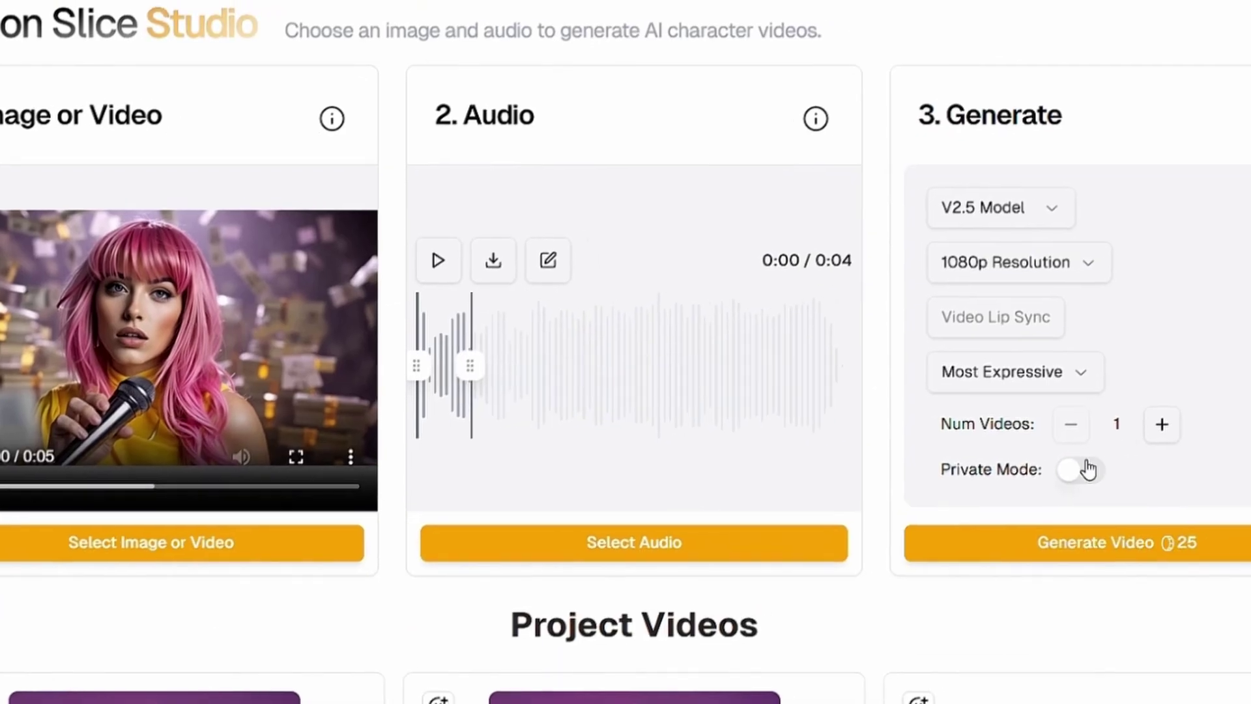
pyautogui.click(1120, 458)
pyautogui.click(941, 583)
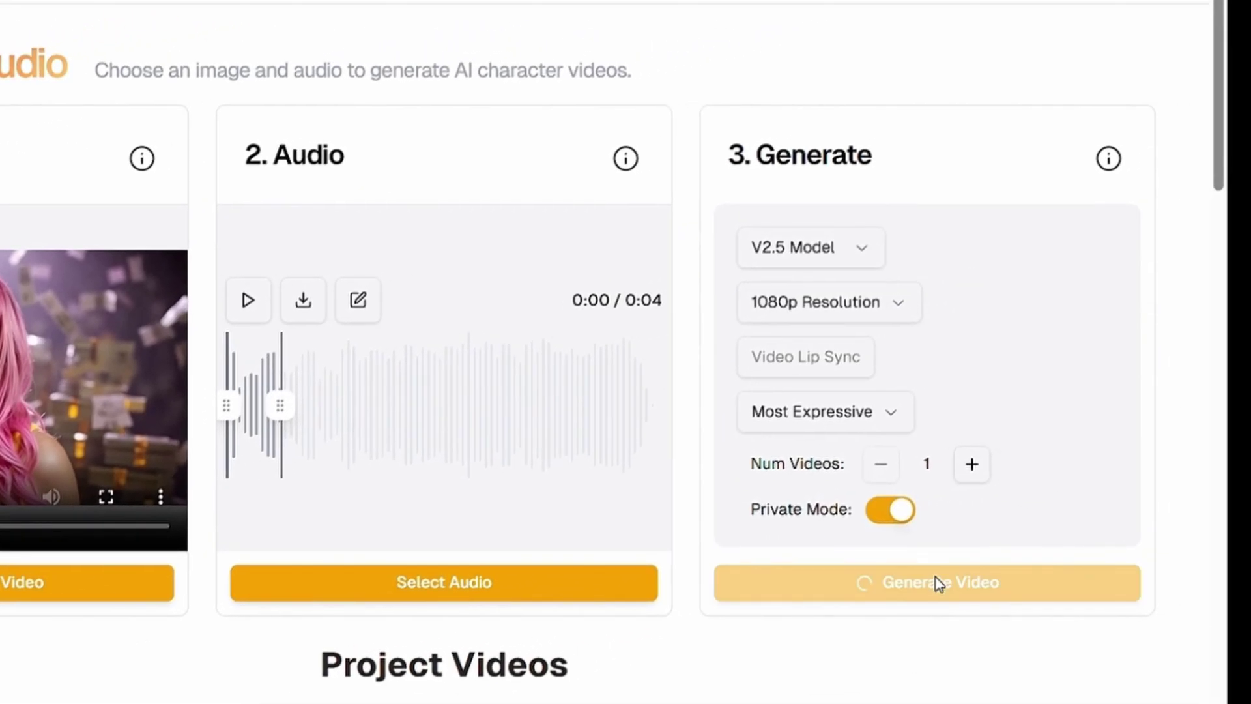
# Play the finished mic lip-sync video, pick a library character, and queue another video
pyautogui.scroll(-5, 1213, 502)
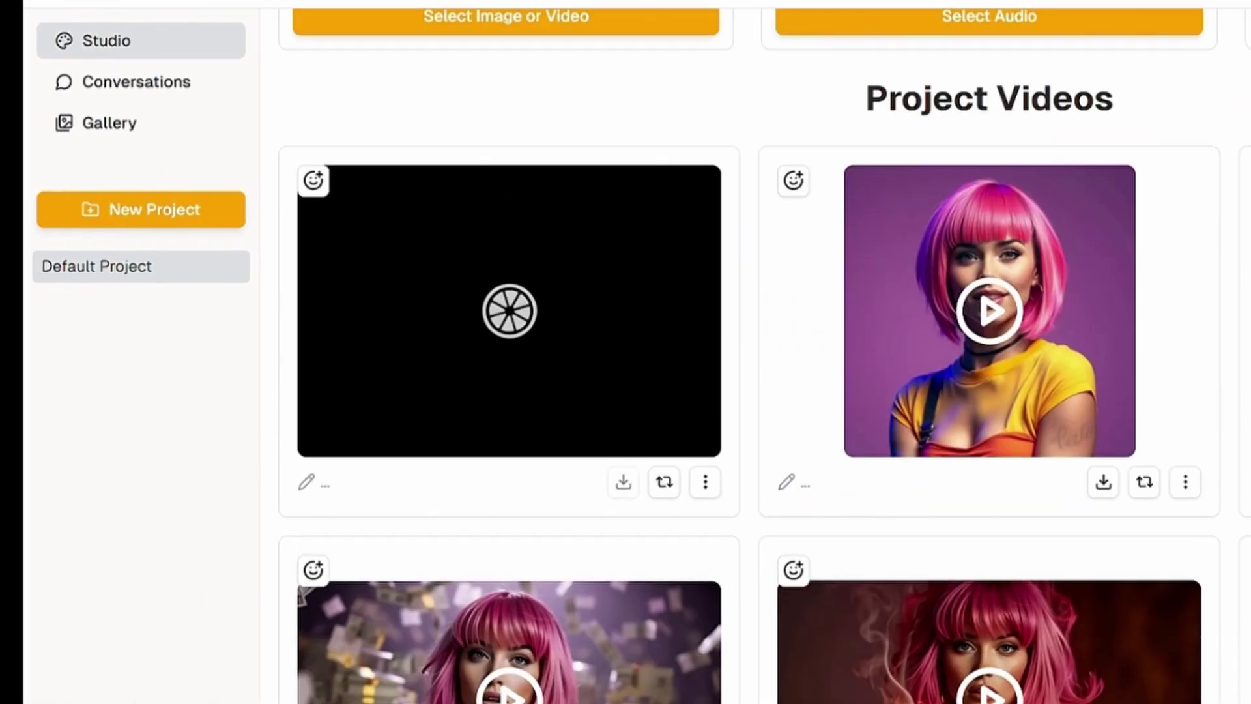
pyautogui.scroll(-5, 330, 354)
pyautogui.click(329, 354)
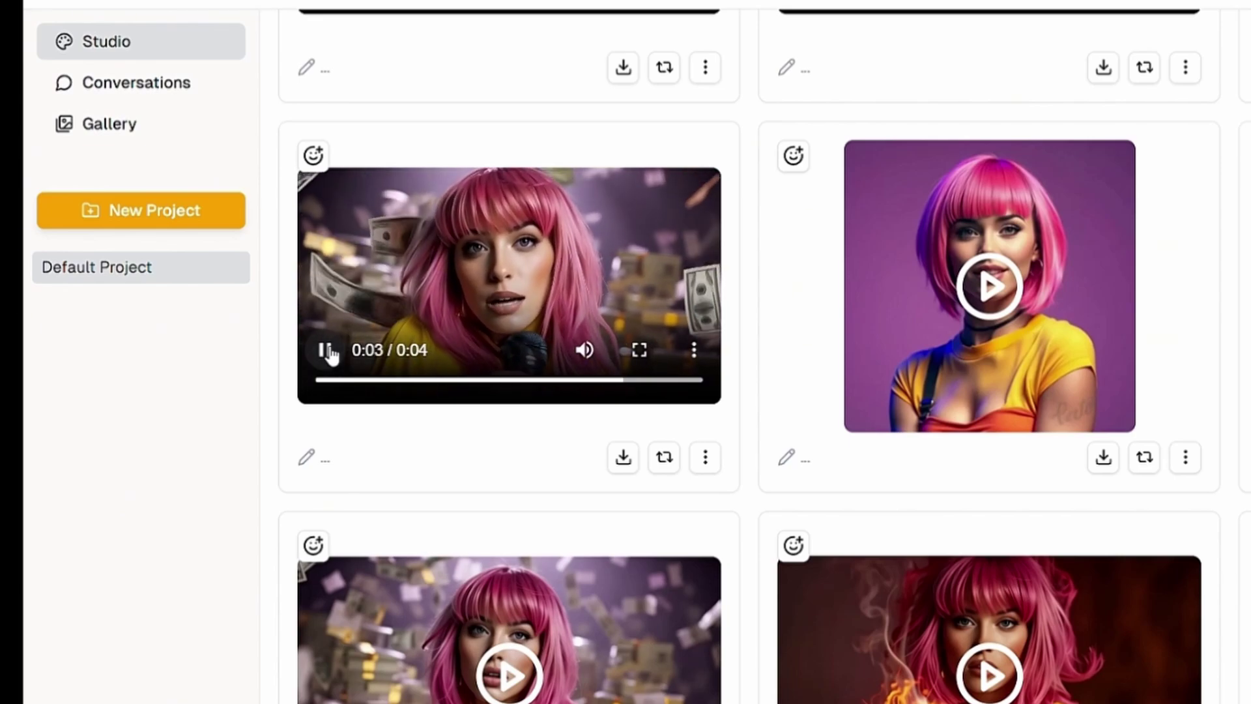
pyautogui.scroll(5, 323, 353)
pyautogui.click(365, 588)
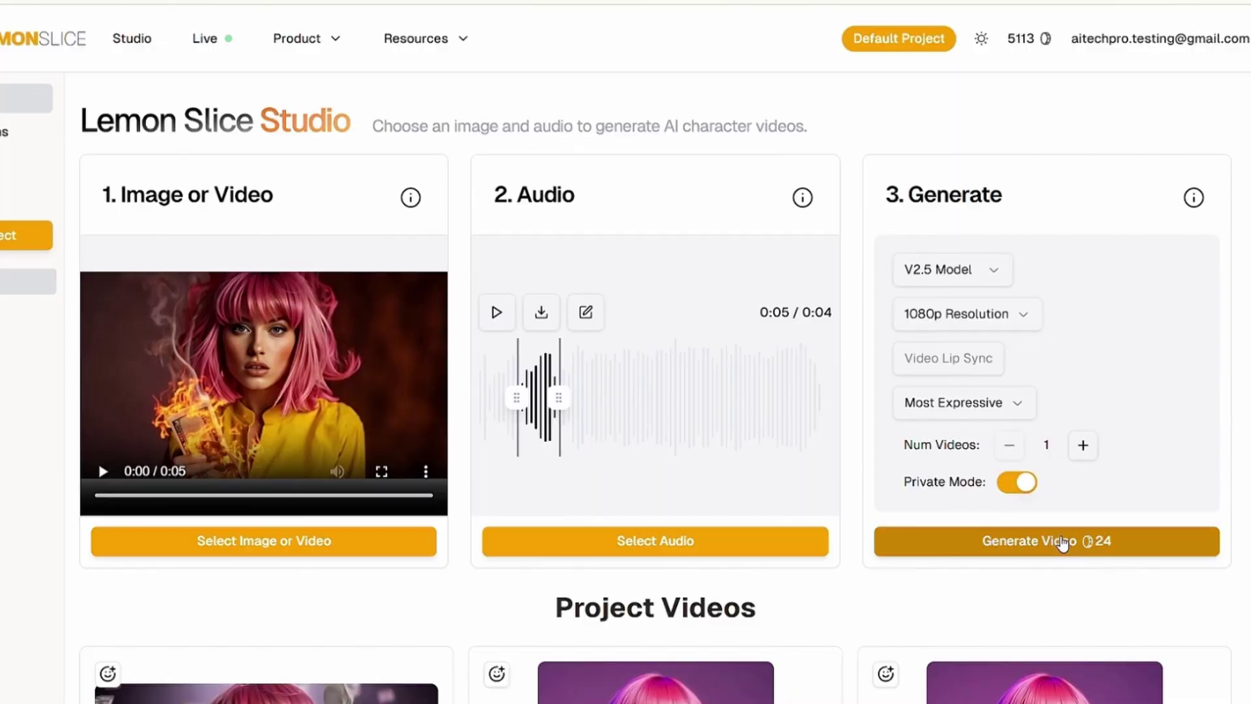
pyautogui.click(1062, 541)
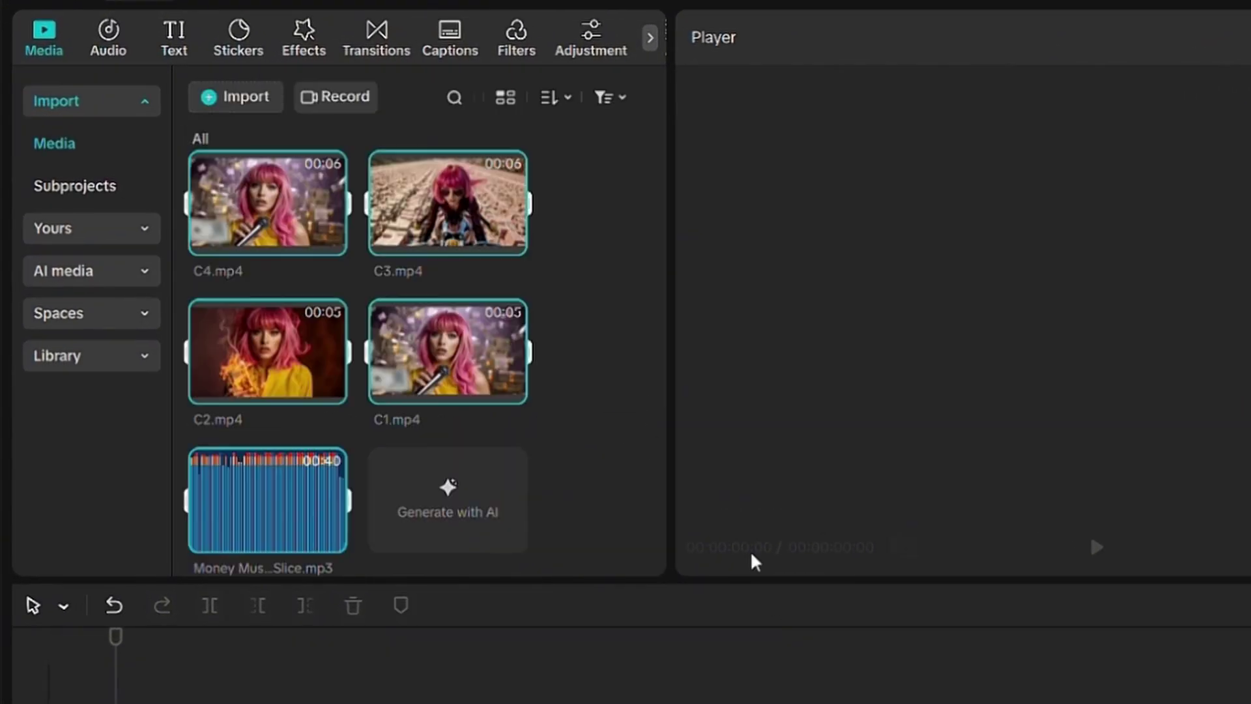
# Place clips C1–C4 in order over the Money Music audio, split C4, and play the montage
pyautogui.moveTo(399, 299); pyautogui.dragTo(546, 602)
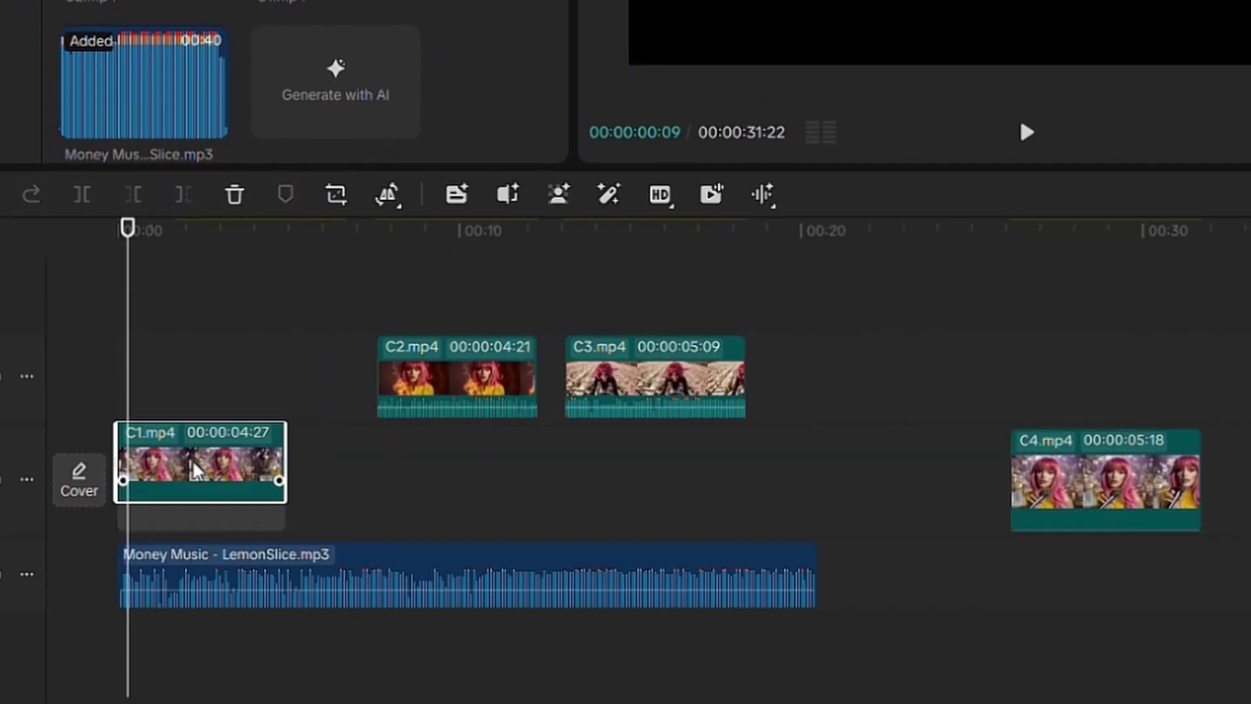
pyautogui.moveTo(518, 593); pyautogui.dragTo(427, 699)
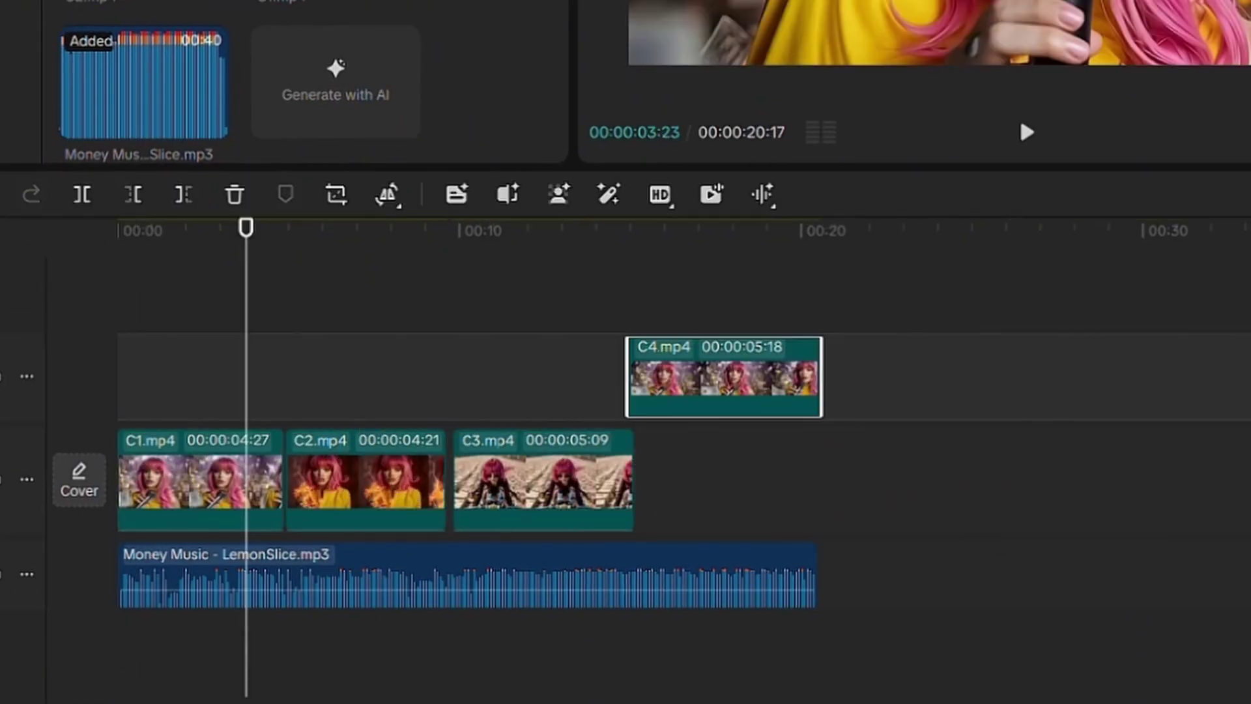
pyautogui.scroll(5, 829, 480)
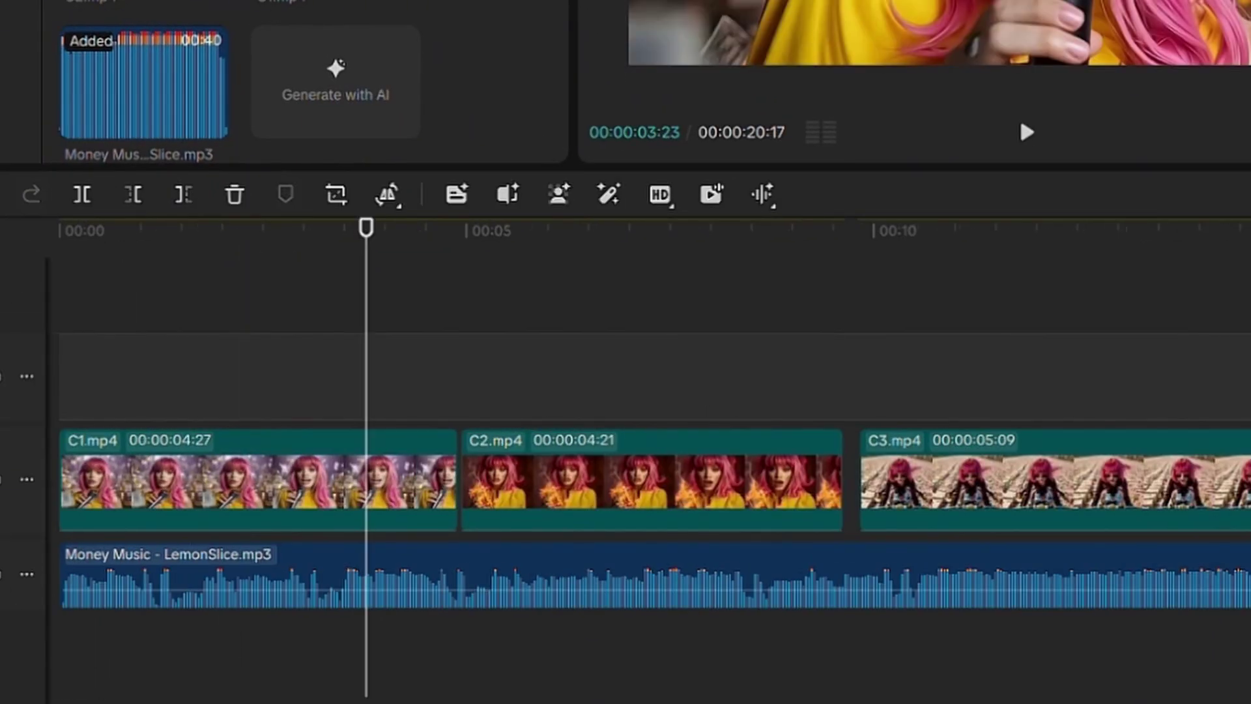
pyautogui.hscroll(5, 1211, 485)
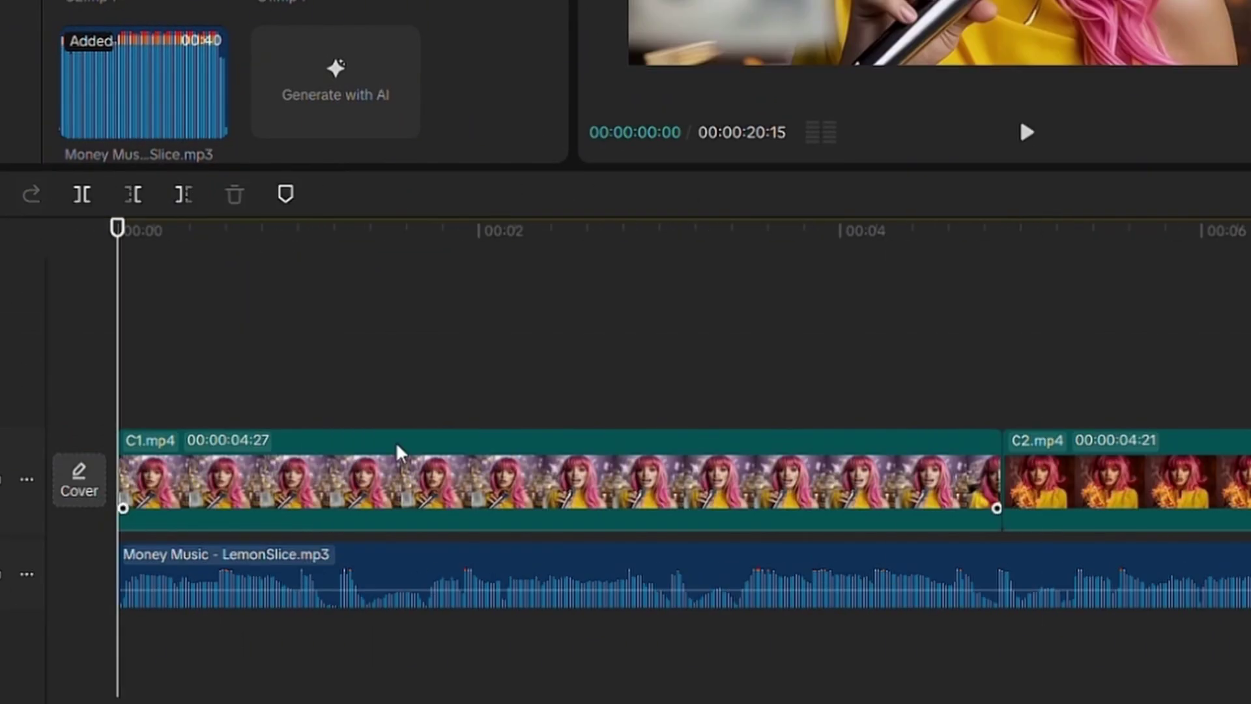
pyautogui.click(1026, 132)
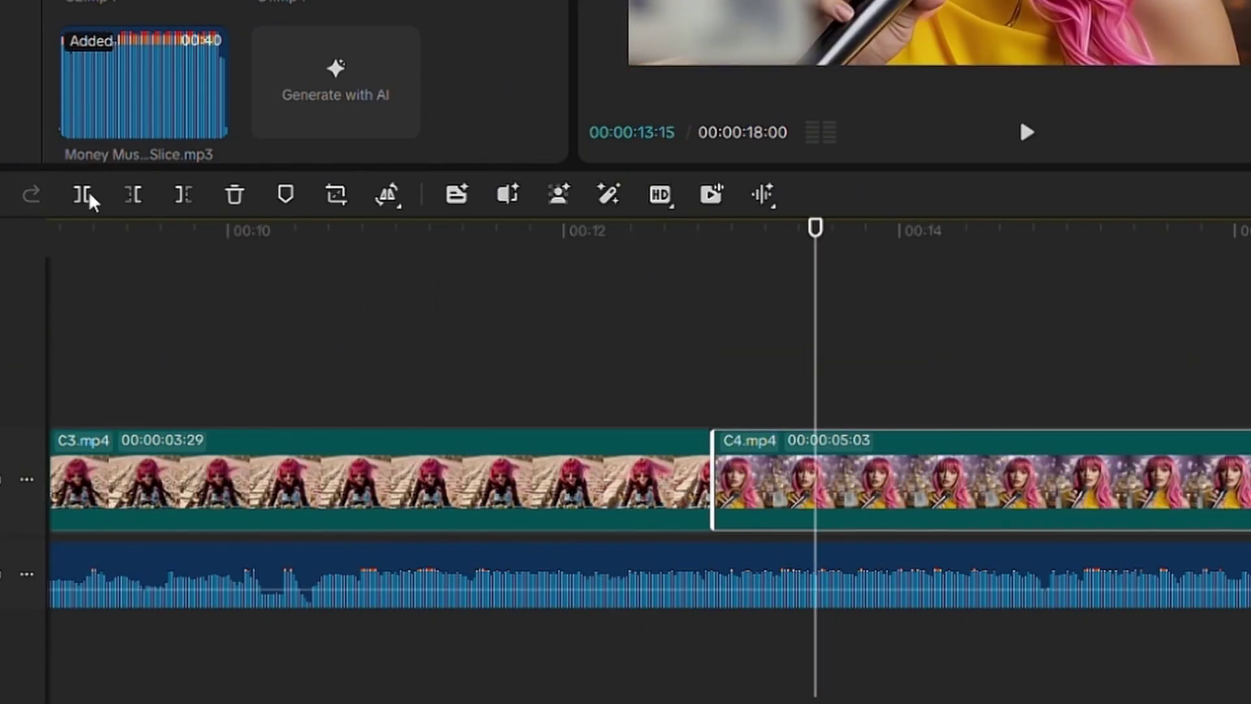
pyautogui.click(84, 194)
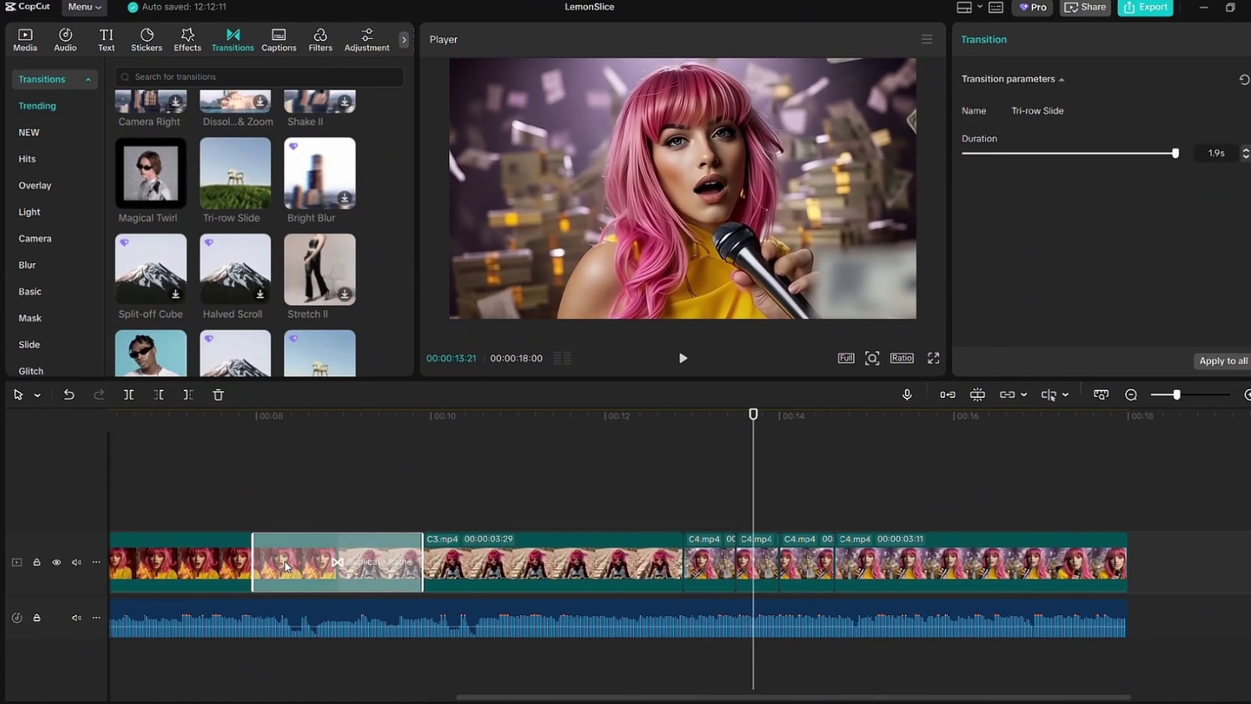
pyautogui.click(683, 358)
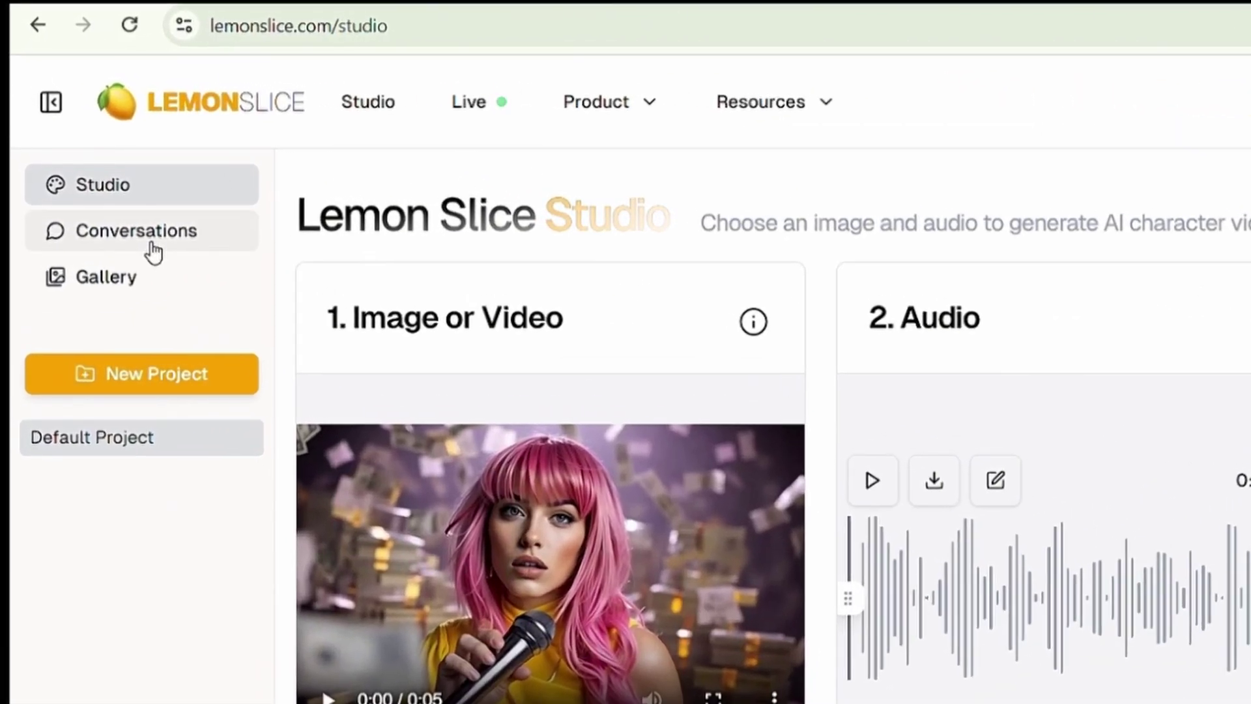
# In Conversations, reposition and resize the Character 1 and Character 2 face boxes
pyautogui.click(153, 251)
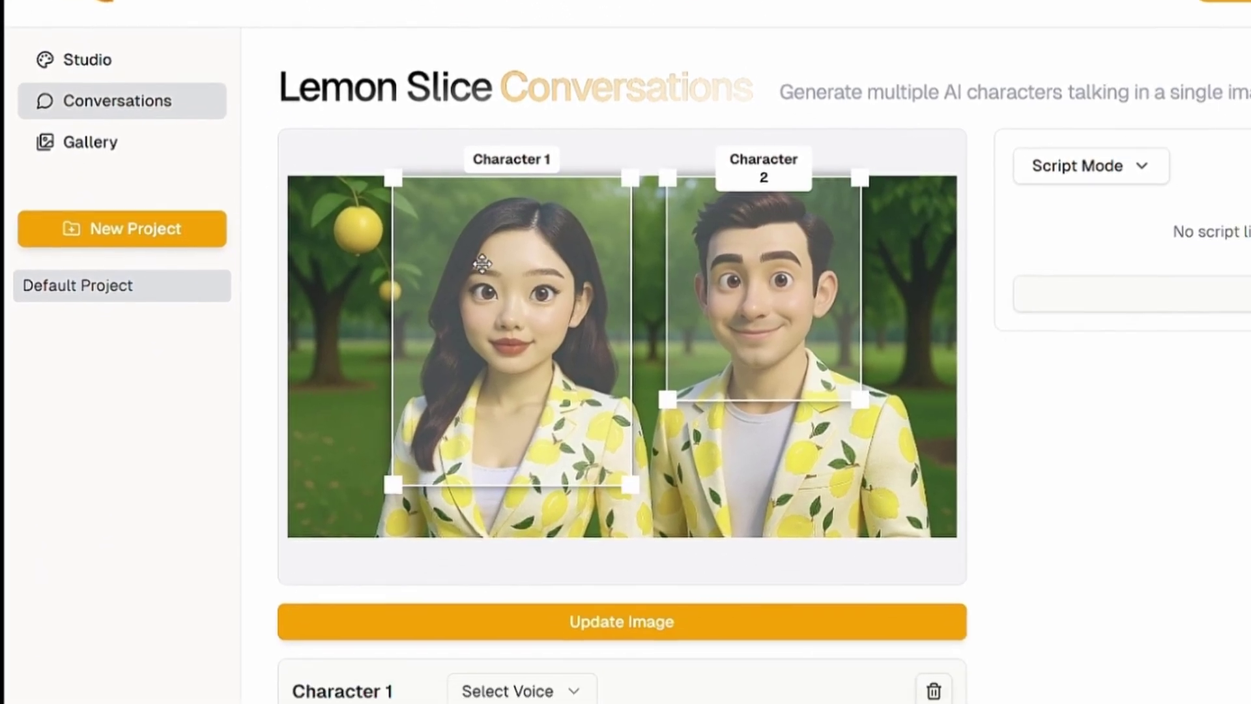
pyautogui.moveTo(482, 264); pyautogui.dragTo(443, 258)
pyautogui.moveTo(726, 272); pyautogui.dragTo(770, 349)
pyautogui.moveTo(855, 419); pyautogui.dragTo(840, 382)
pyautogui.moveTo(870, 174); pyautogui.dragTo(873, 163)
# Fit the Character 1, 3 and 2 boxes snugly around each woman's face
pyautogui.moveTo(571, 432)
pyautogui.mouseDown()
pyautogui.moveTo(574, 395)
pyautogui.moveTo(580, 418)
pyautogui.mouseUp()
pyautogui.moveTo(579, 208); pyautogui.dragTo(595, 206)
pyautogui.moveTo(590, 162); pyautogui.dragTo(631, 186)
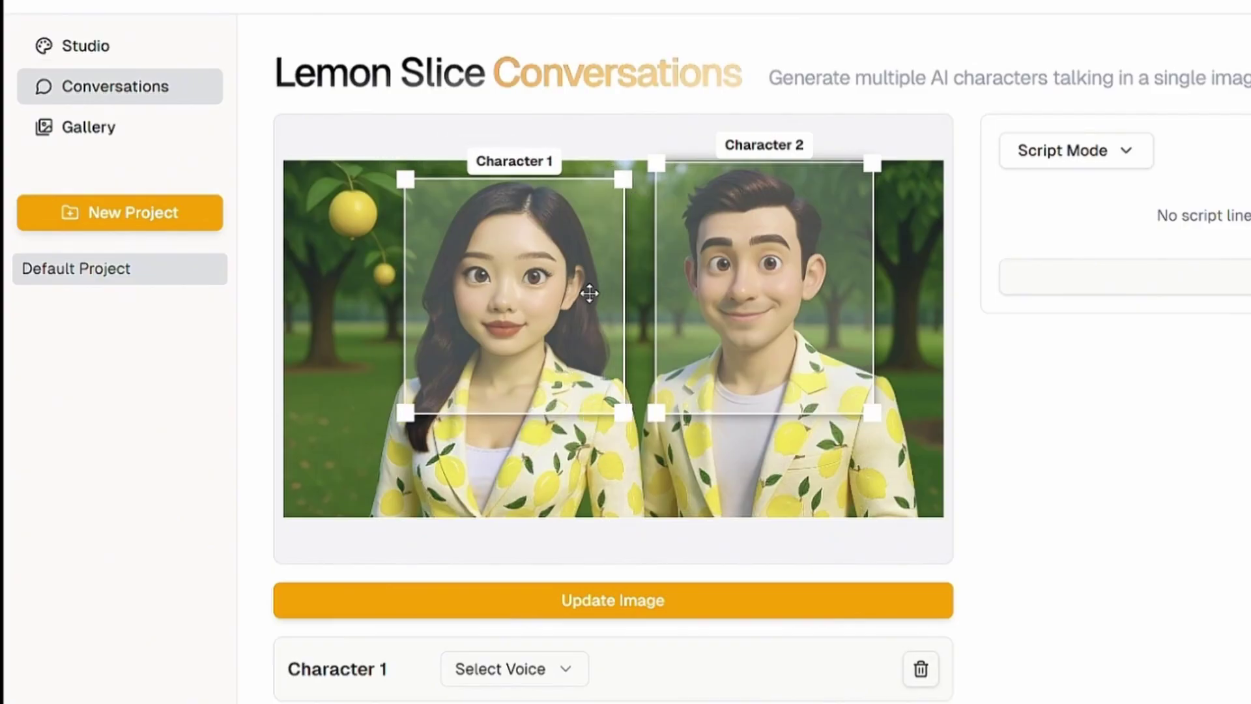
pyautogui.moveTo(586, 290); pyautogui.dragTo(577, 284)
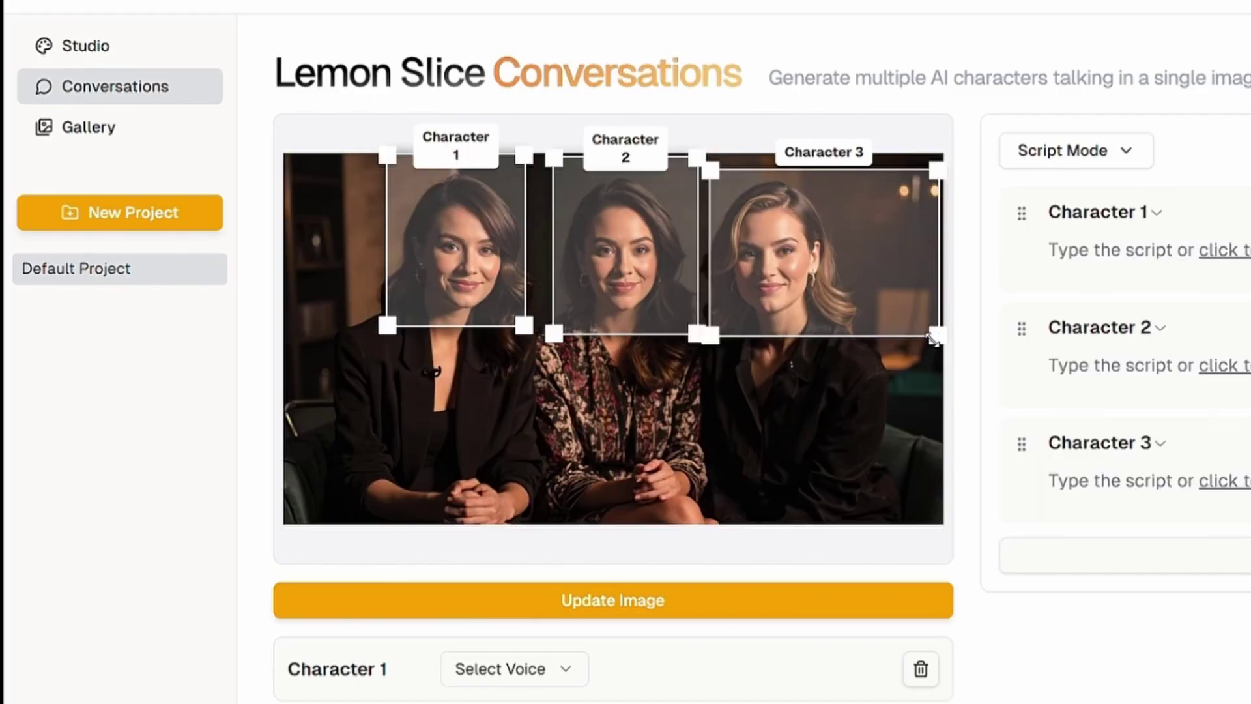
pyautogui.moveTo(928, 341); pyautogui.dragTo(908, 376)
pyautogui.moveTo(697, 333)
pyautogui.mouseDown()
pyautogui.moveTo(699, 511)
pyautogui.moveTo(699, 348)
pyautogui.mouseUp()
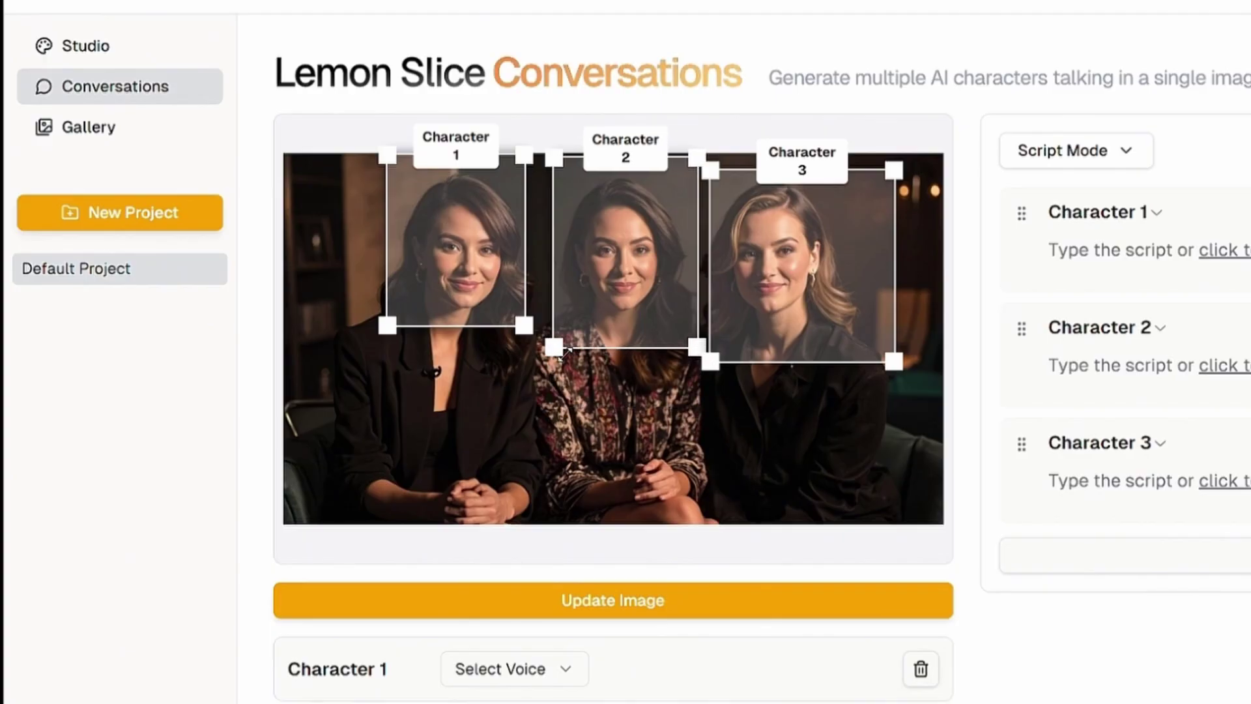
pyautogui.moveTo(567, 351); pyautogui.dragTo(548, 350)
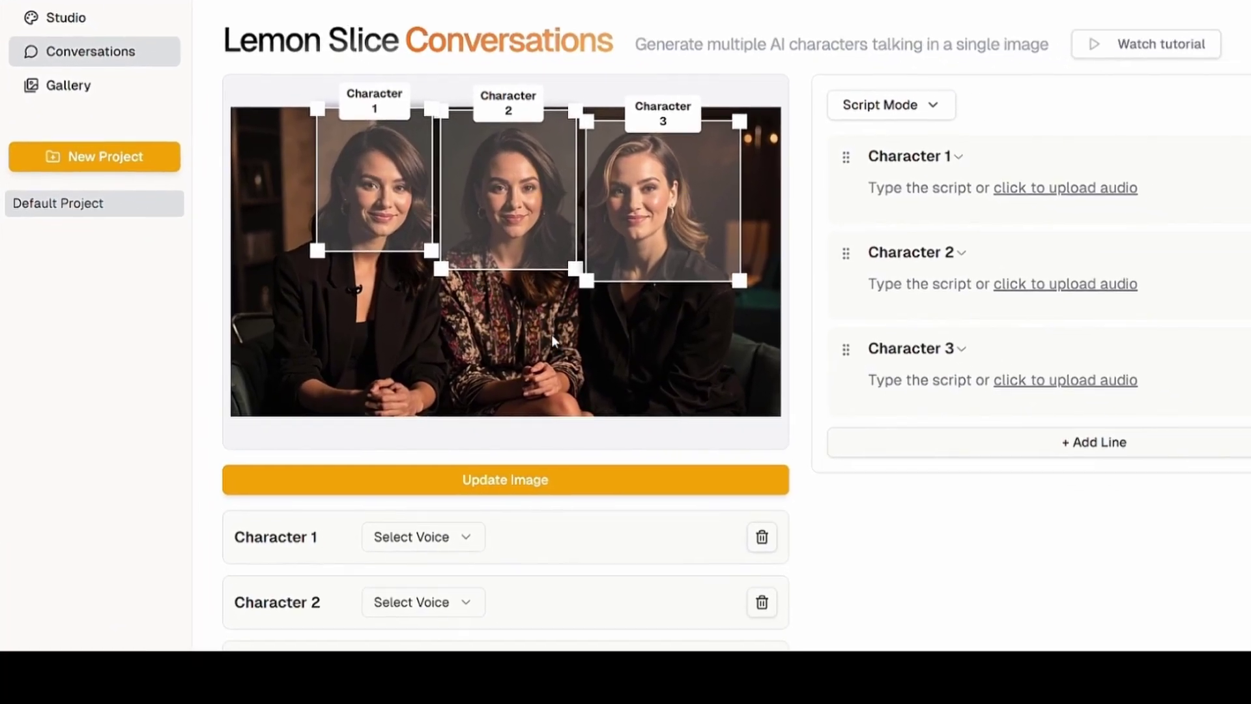
# Add a fourth character to the scene, then delete Character 4 again
pyautogui.scroll(-3, 707, 405)
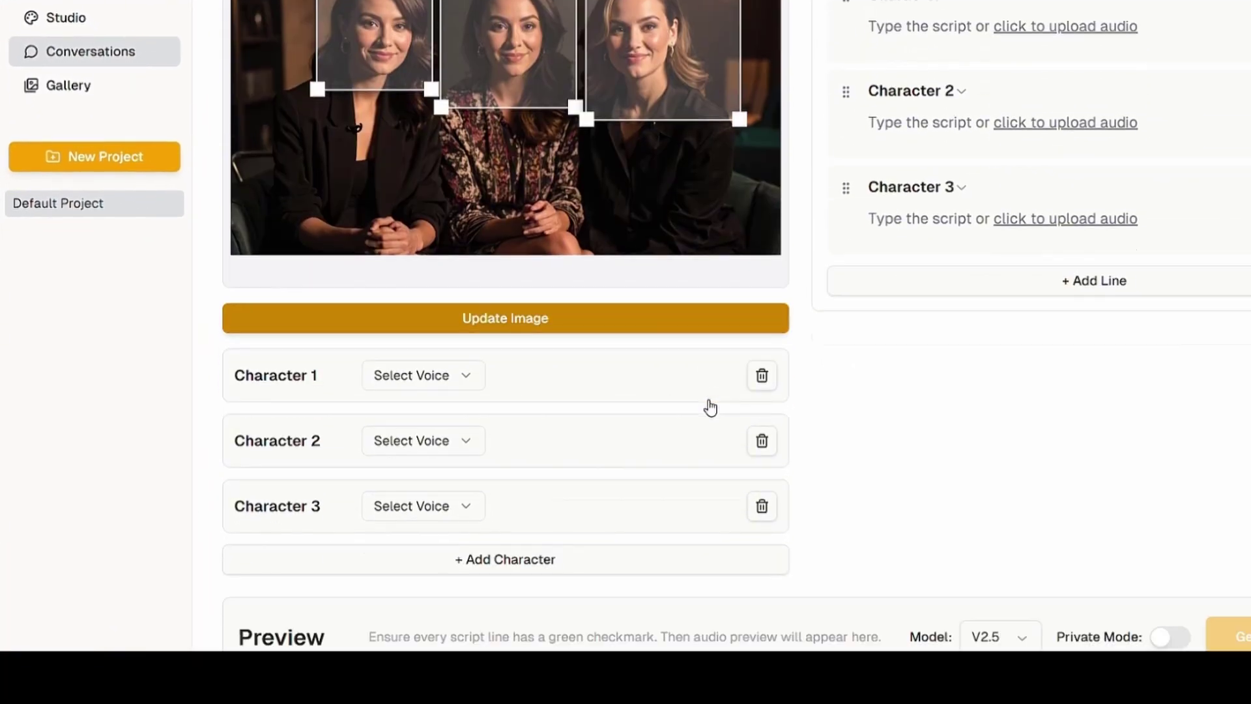
pyautogui.click(628, 533)
pyautogui.scroll(-2, 636, 454)
pyautogui.scroll(2, 626, 404)
pyautogui.scroll(3, 617, 287)
pyautogui.moveTo(637, 235); pyautogui.dragTo(615, 273)
pyautogui.scroll(-2, 656, 304)
pyautogui.scroll(-3, 687, 279)
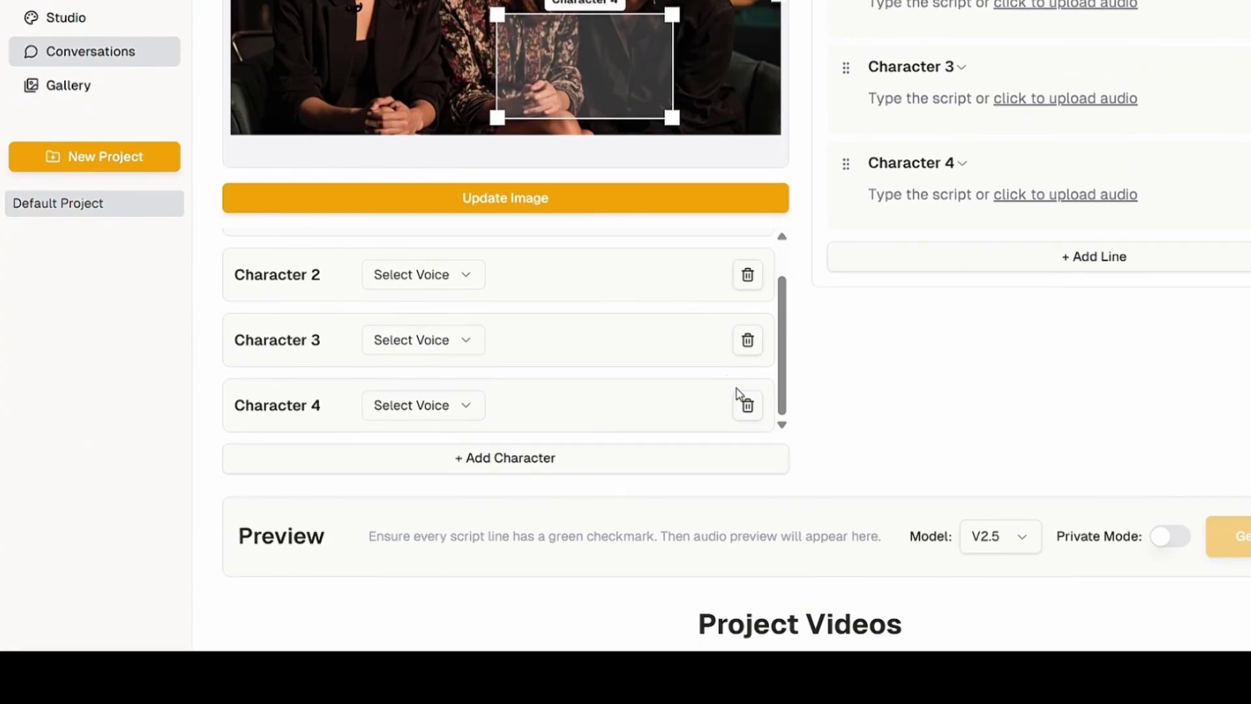
pyautogui.click(790, 318)
# Set the conversation mode to Music Mode
pyautogui.scroll(4, 777, 374)
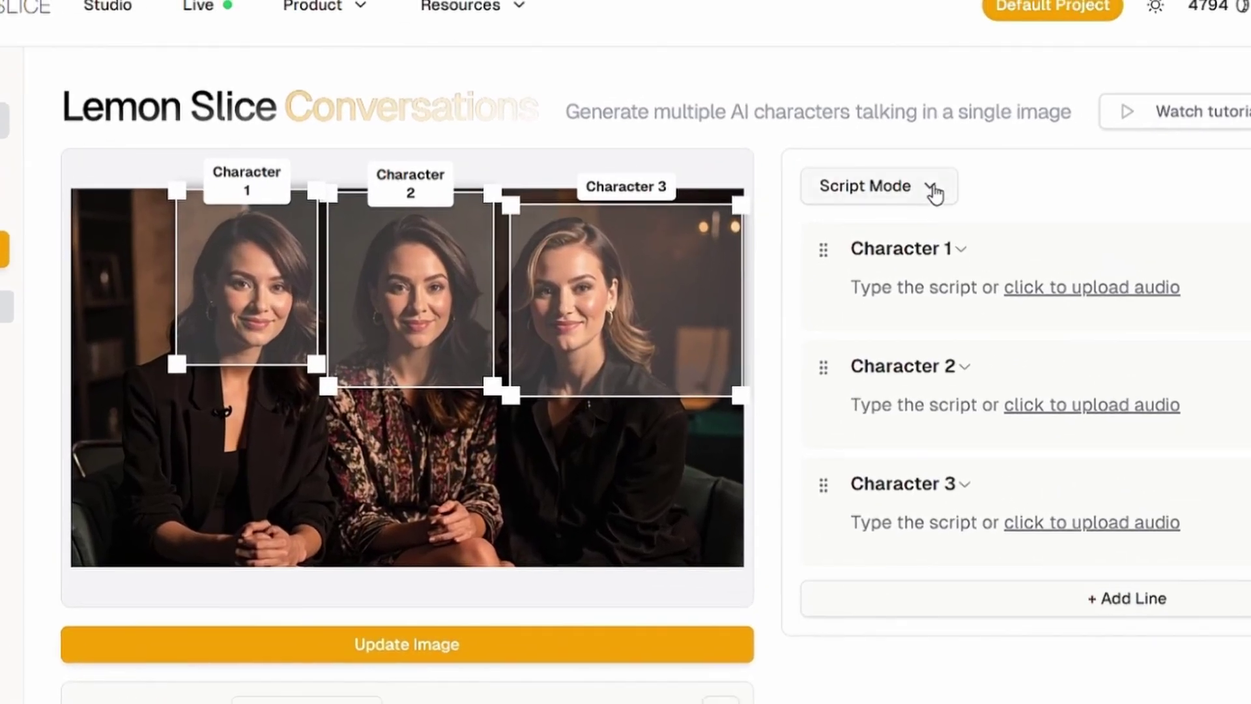
pyautogui.click(932, 105)
pyautogui.click(528, 420)
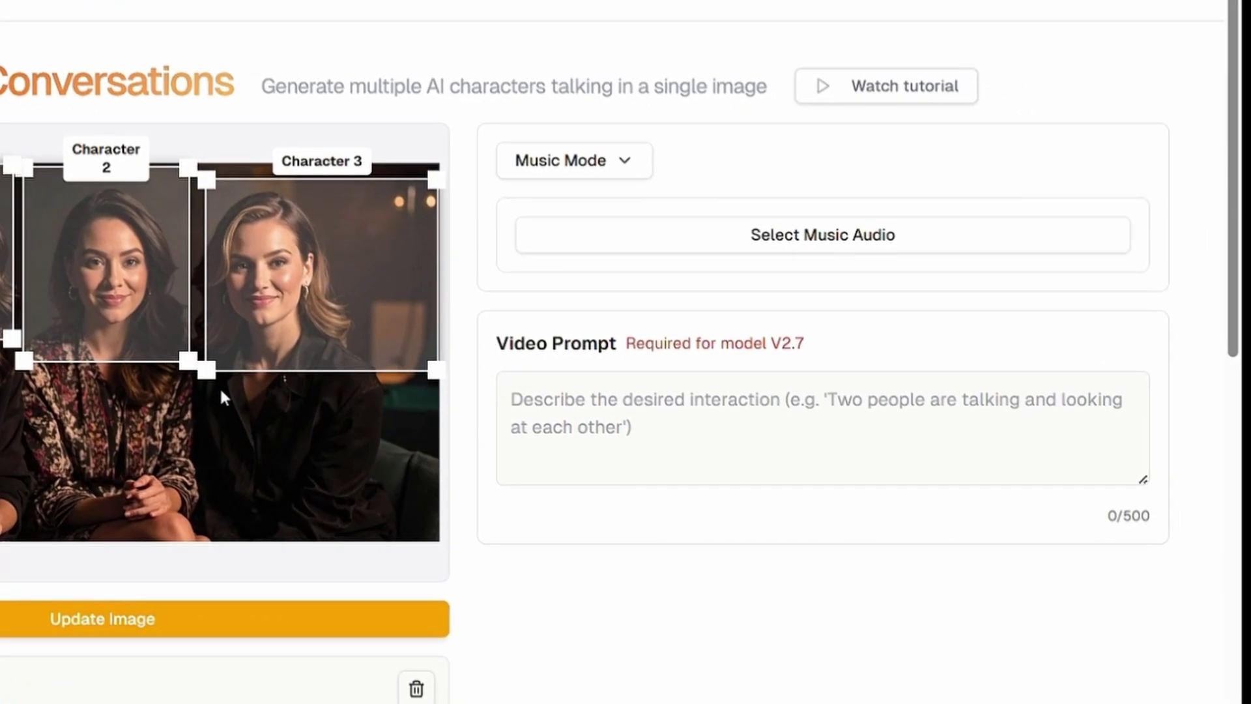
# Load a music track trimmed to 0:08 and enter the prompt 'Three Women singing'
pyautogui.click(614, 244)
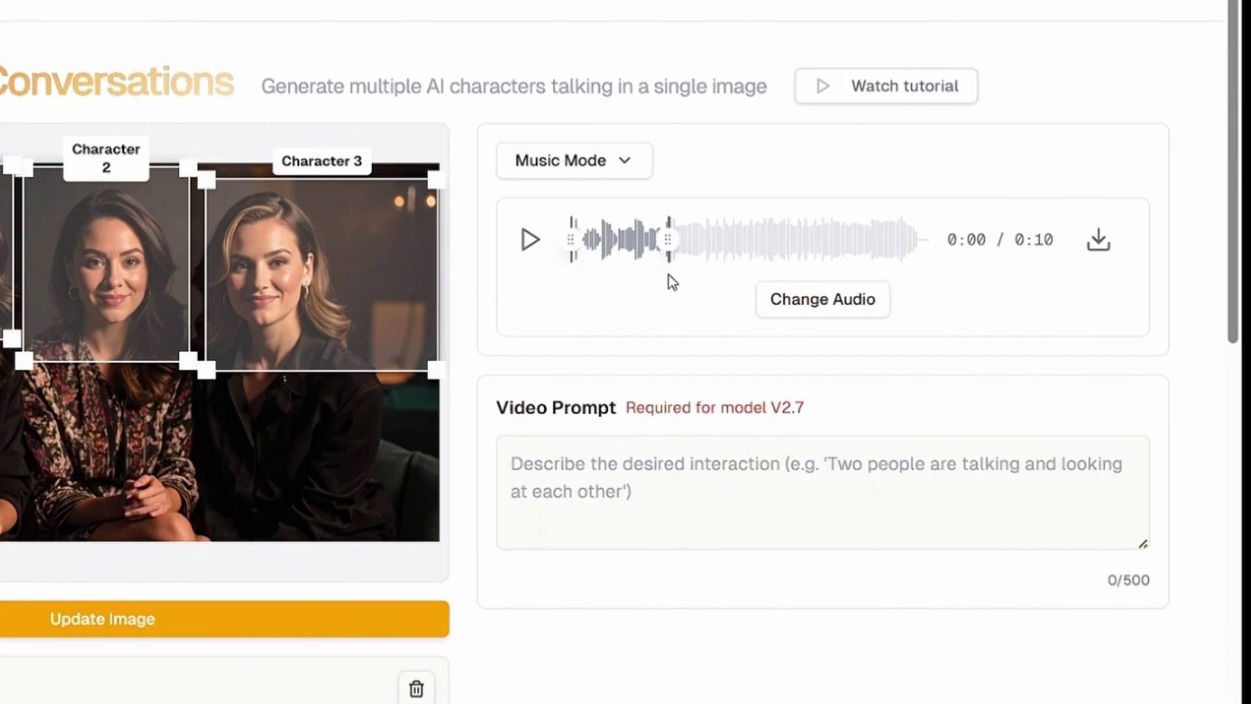
pyautogui.moveTo(669, 275); pyautogui.dragTo(651, 272)
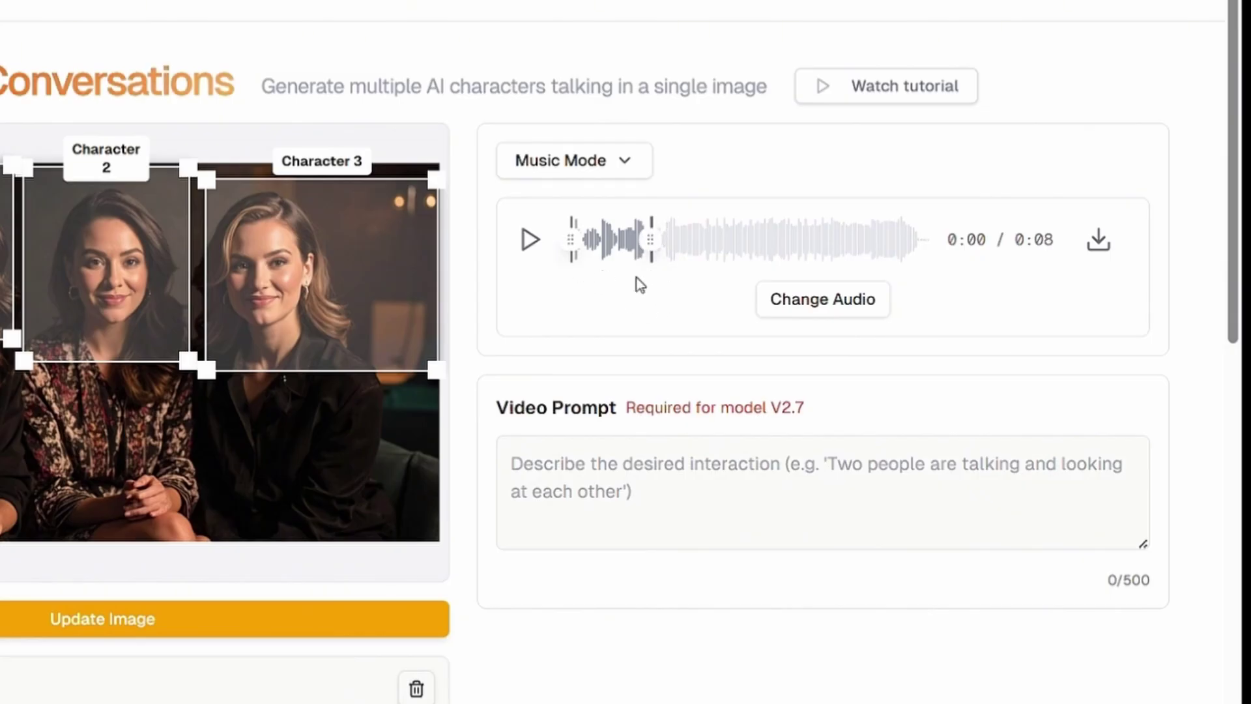
pyautogui.click(603, 469)
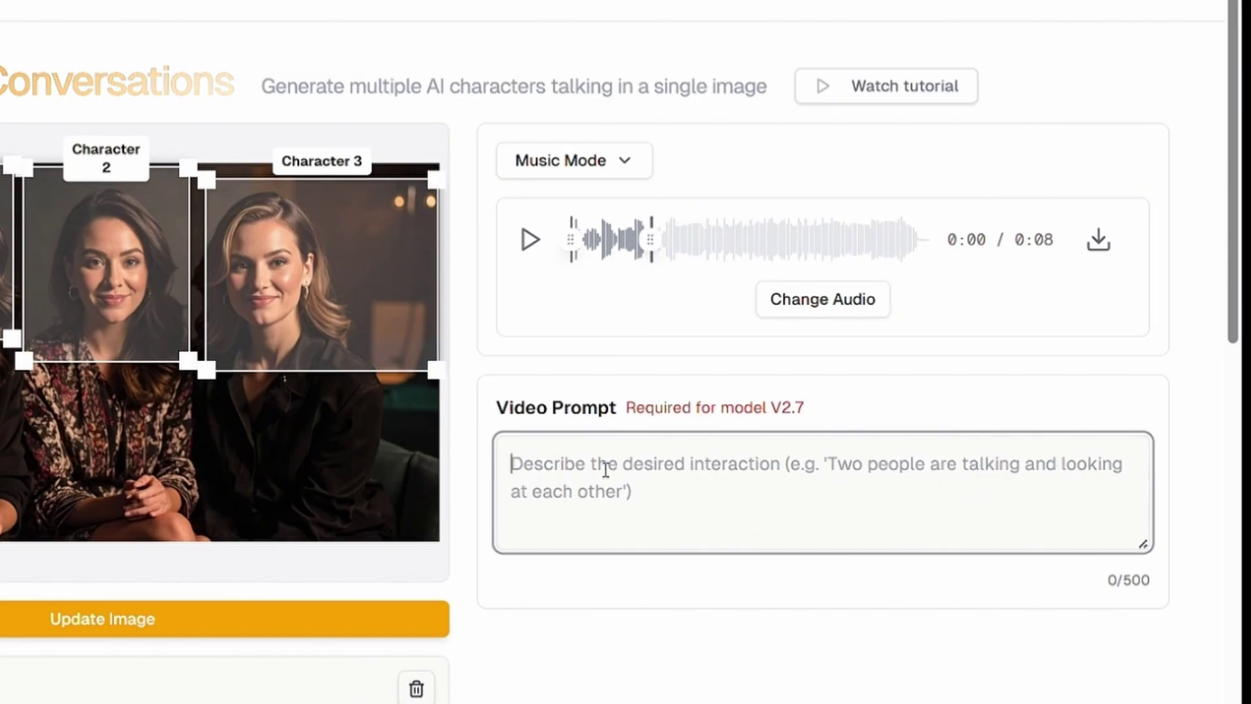
pyautogui.write('TH')
pyautogui.press('BackSpace')
pyautogui.write('hree Women singing')
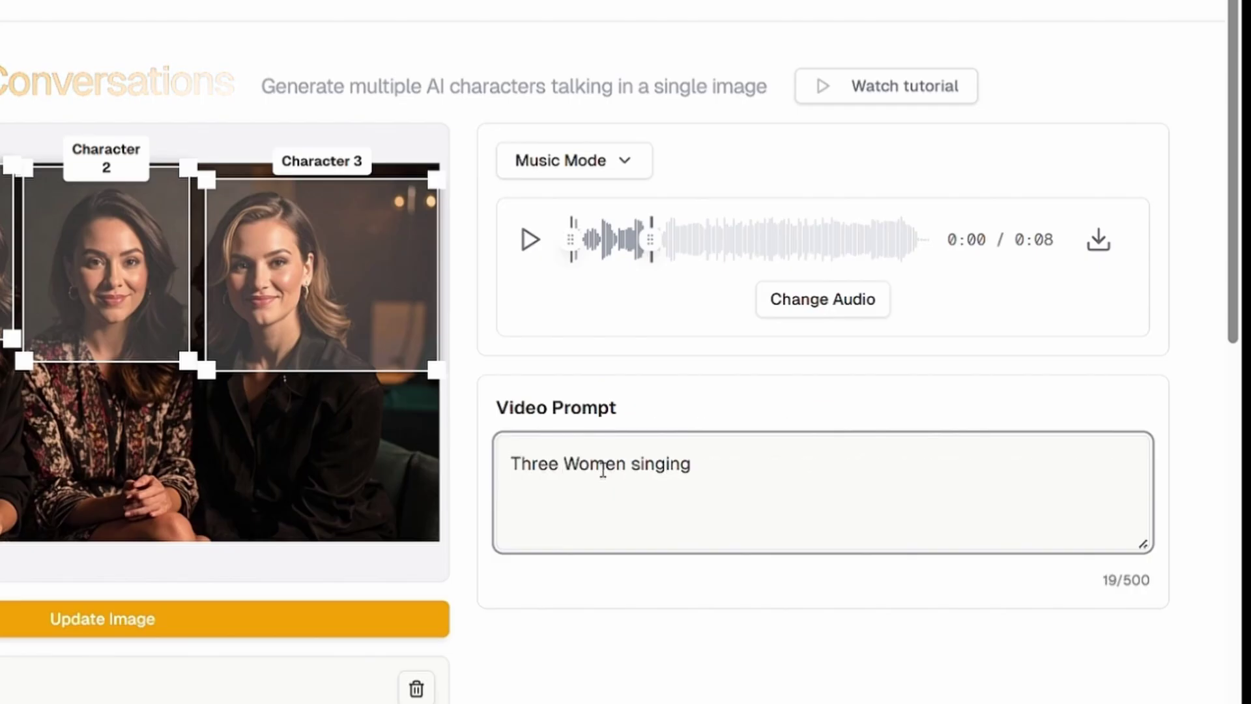
# Turn on Private Mode, generate the singing video, and play the result
pyautogui.scroll(-10, 603, 469)
pyautogui.click(880, 363)
pyautogui.scroll(-2, 873, 363)
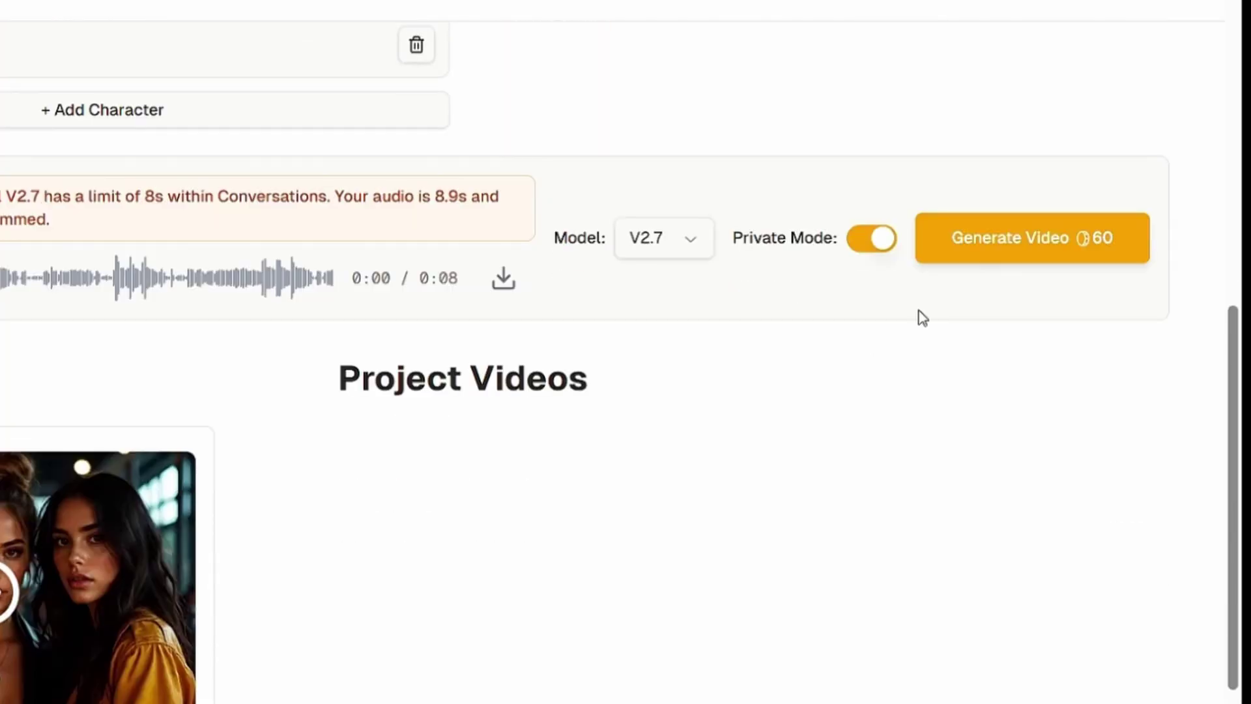
pyautogui.click(980, 249)
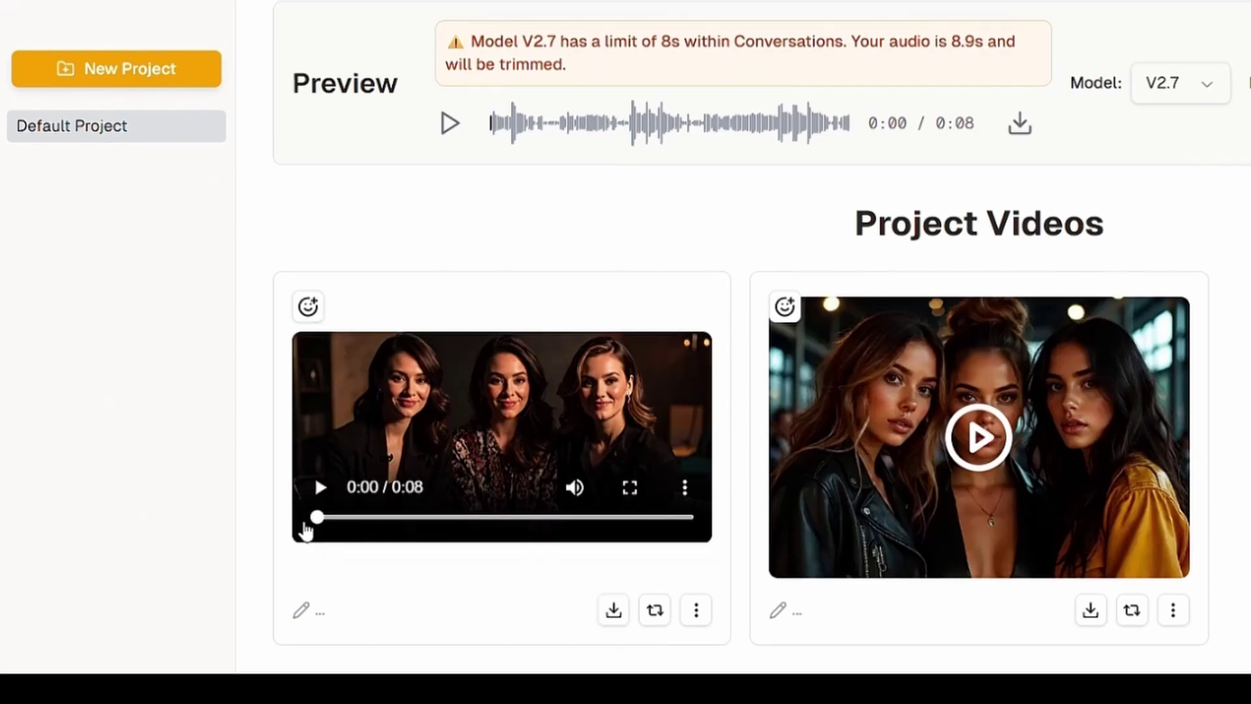
pyautogui.click(316, 479)
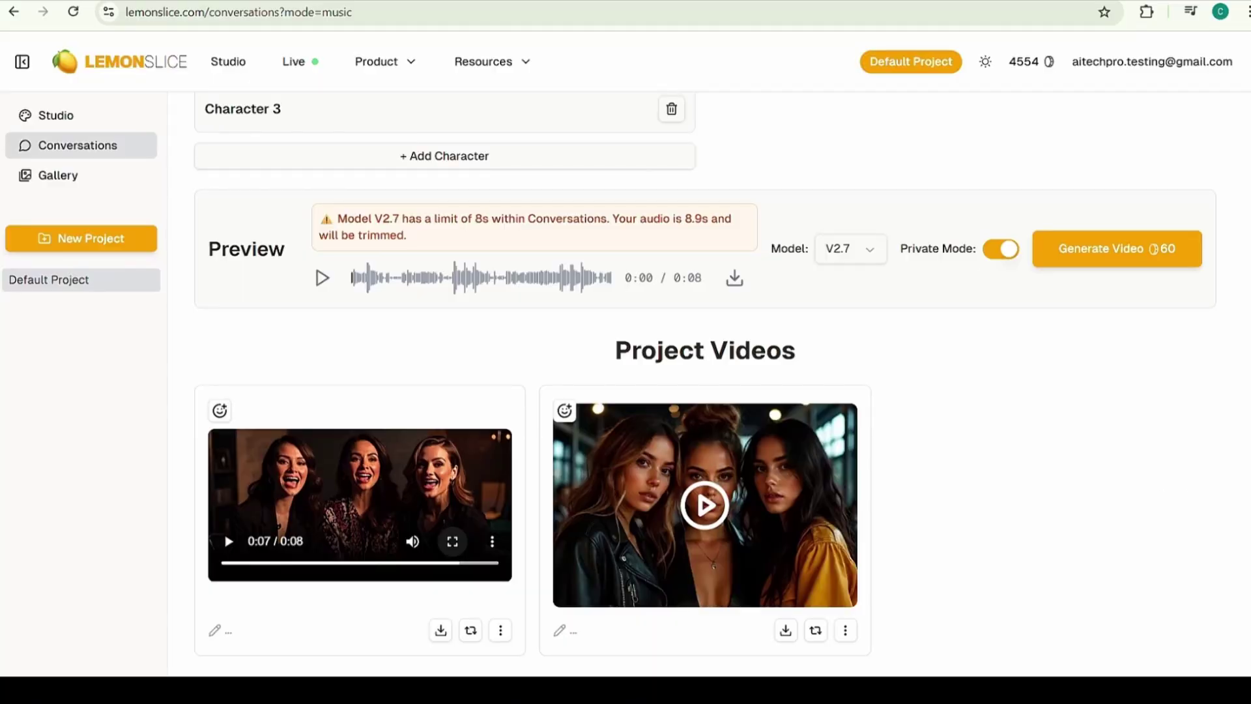
pyautogui.scroll(8, 704, 384)
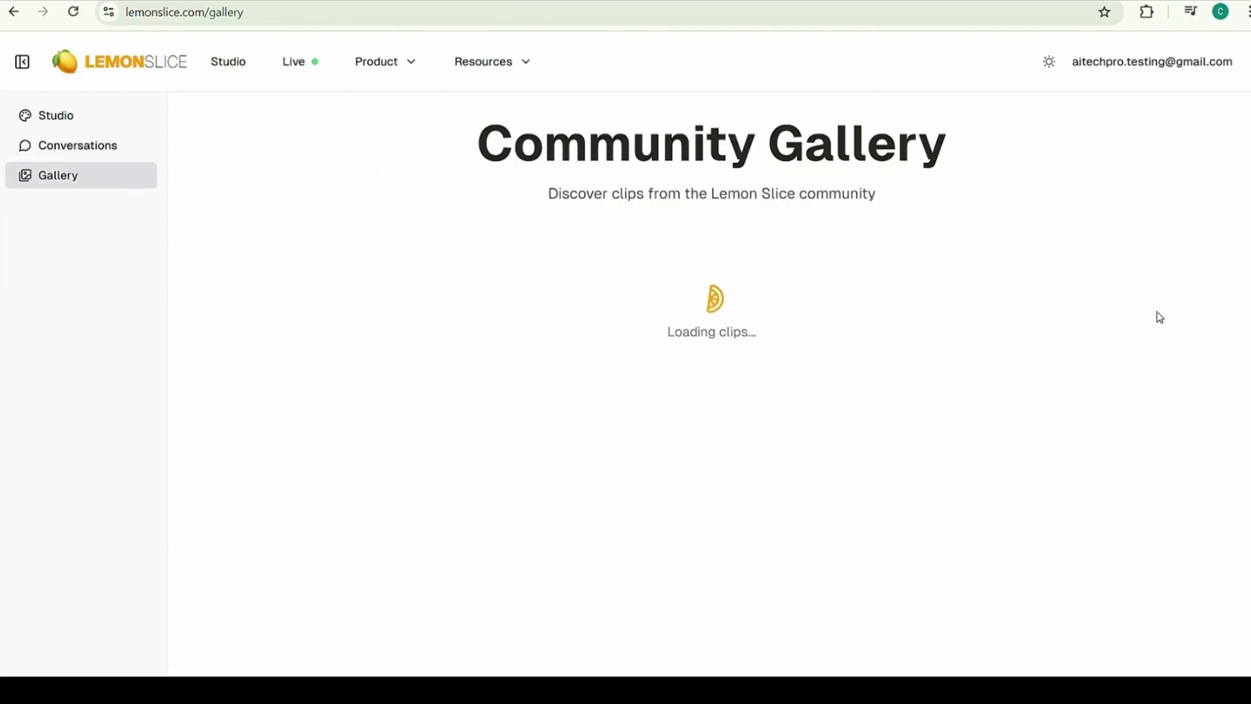
# Scroll down through the Community Gallery's grid of other users' clips
pyautogui.scroll(-10, 1156, 316)
pyautogui.scroll(-15, 711, 384)
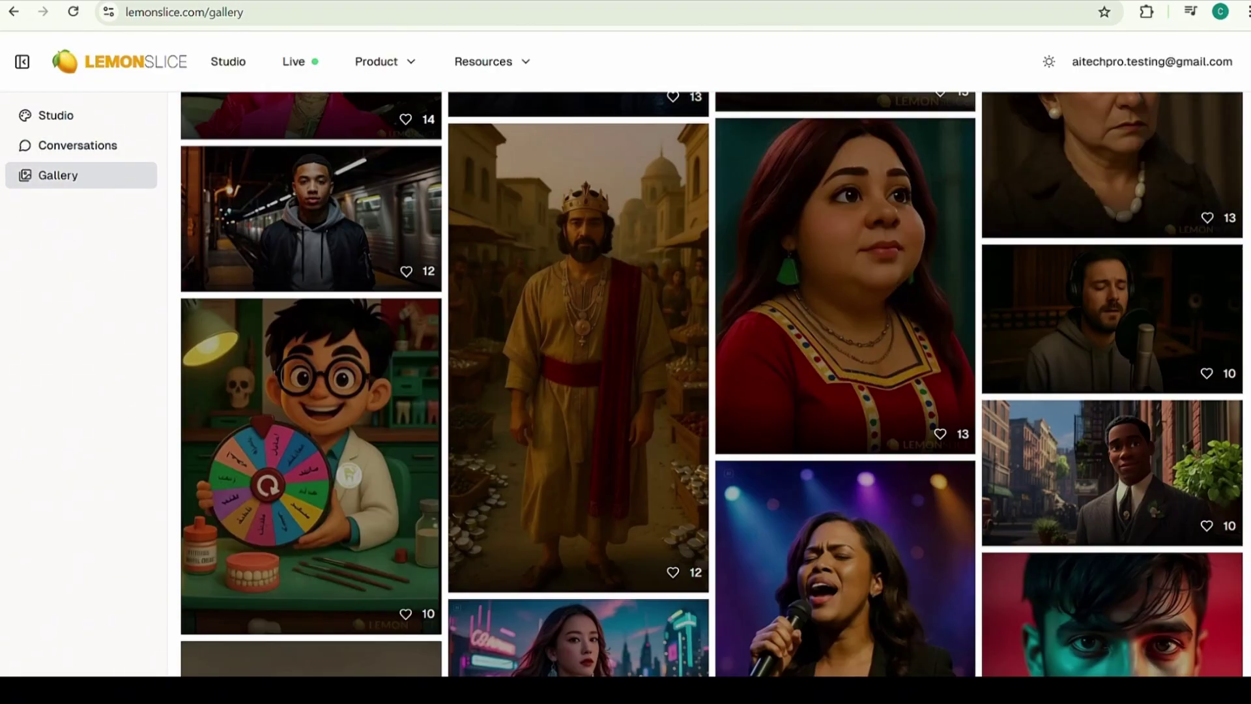
pyautogui.scroll(-15, 711, 385)
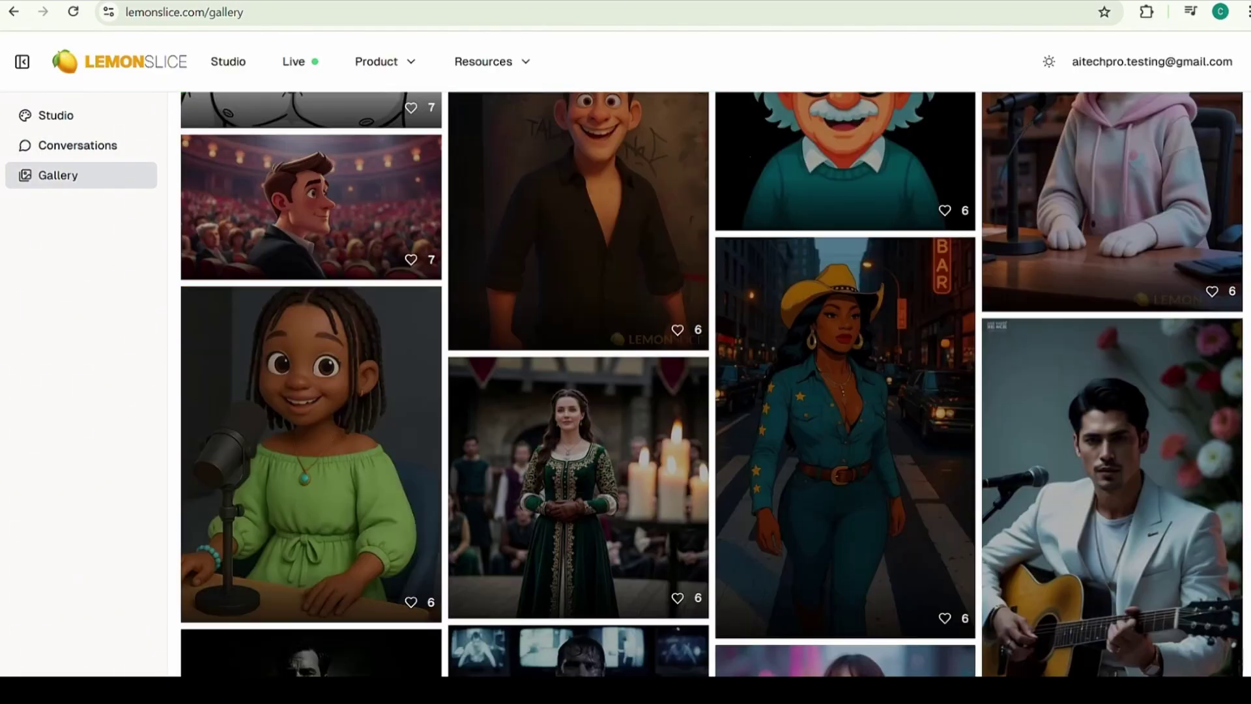
pyautogui.scroll(-15, 711, 384)
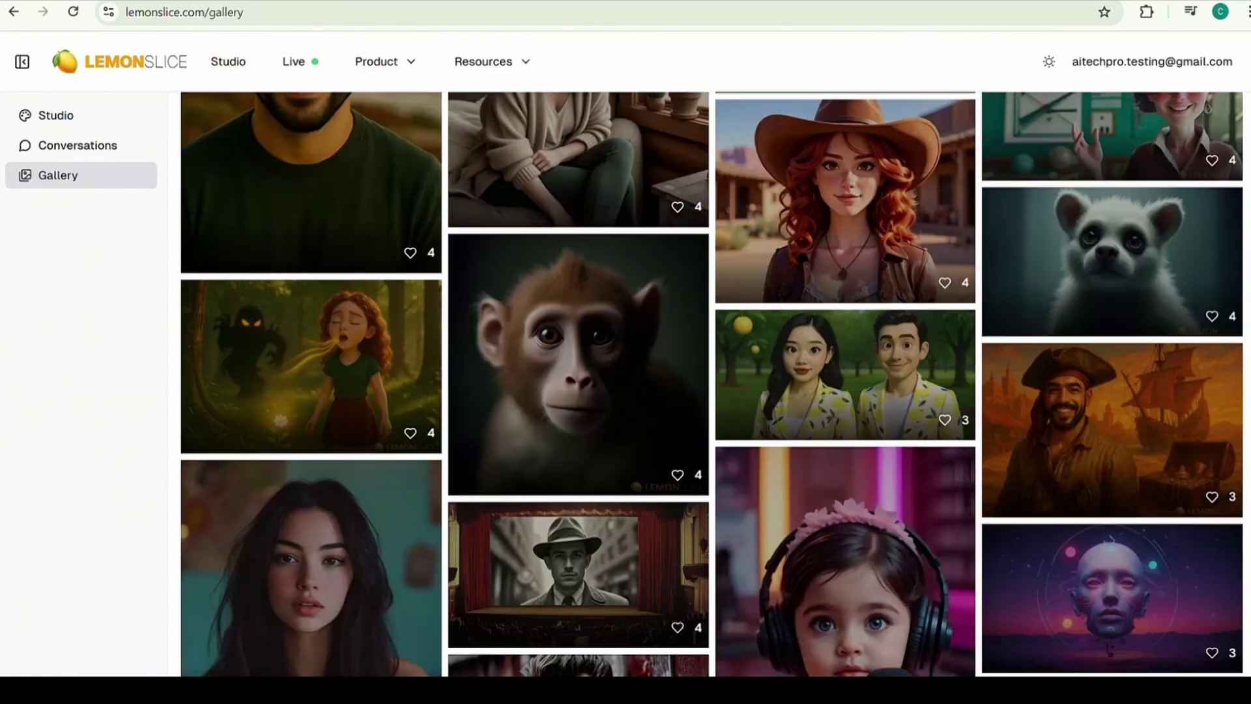